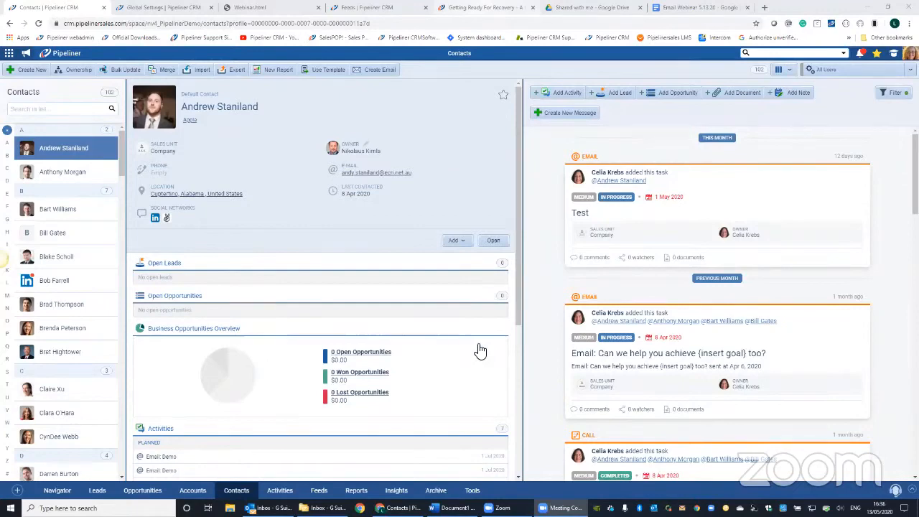
- View the "Getting Ready For Recovery" event page and return to the Pipeliner contacts
key(ctrl+5)
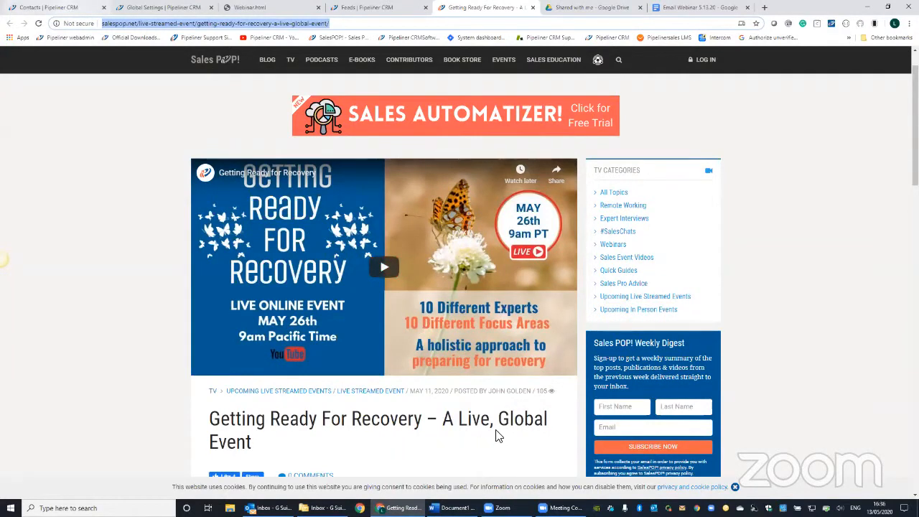
key(ctrl+1)
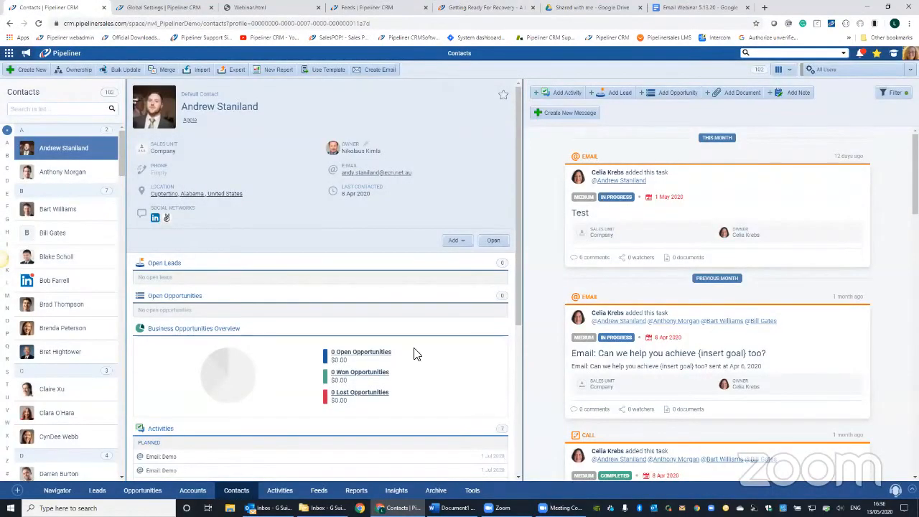
- Create a new text email template named "Getting Ready for Recovery"
click(167, 448)
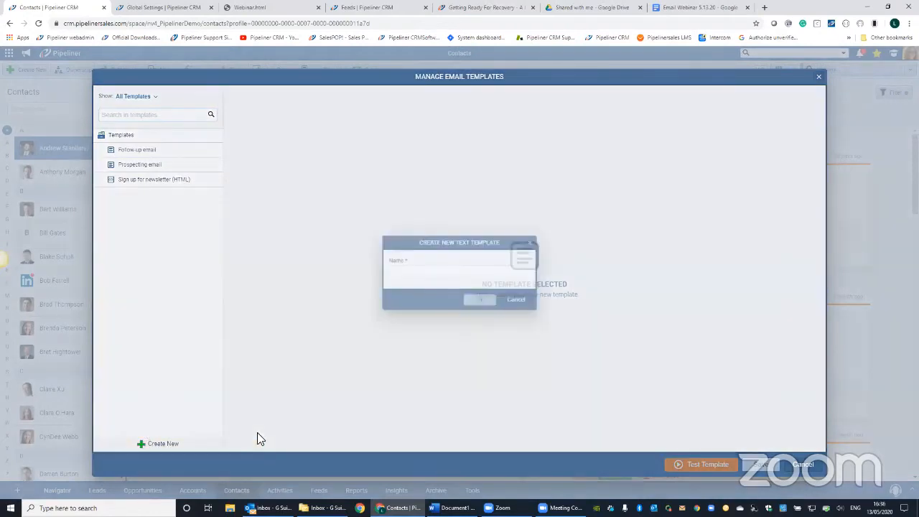
text(Getting Ready for )
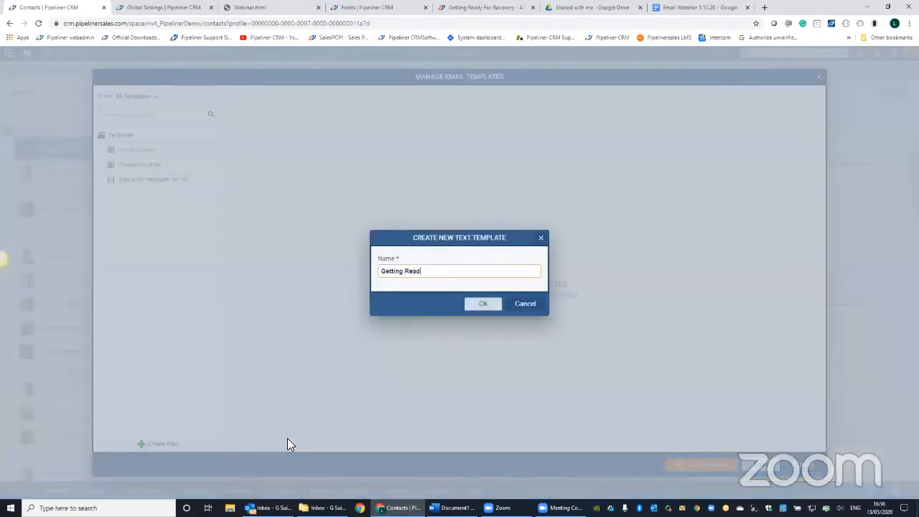
text(REcov)
key(BackSpace)
key(BackSpace)
key(BackSpace)
key(BackSpace)
text(ecovery)
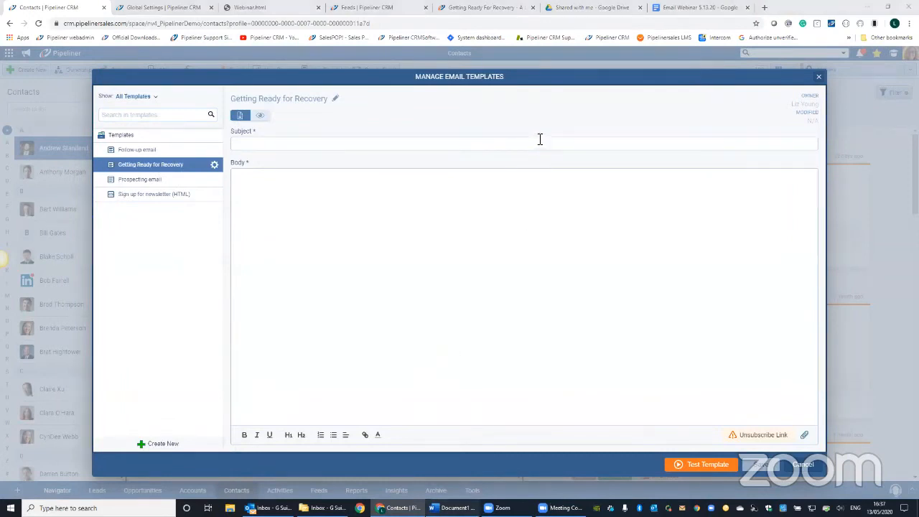
- Copy the SAVE THE DATE title and the message text from the Word document into the template's subject and body
key(alt+Tab)
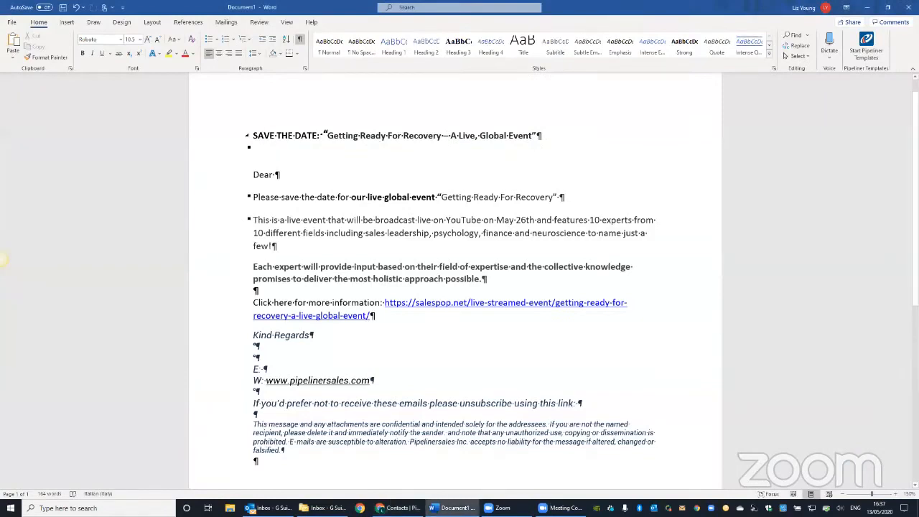
triple_click(298, 155)
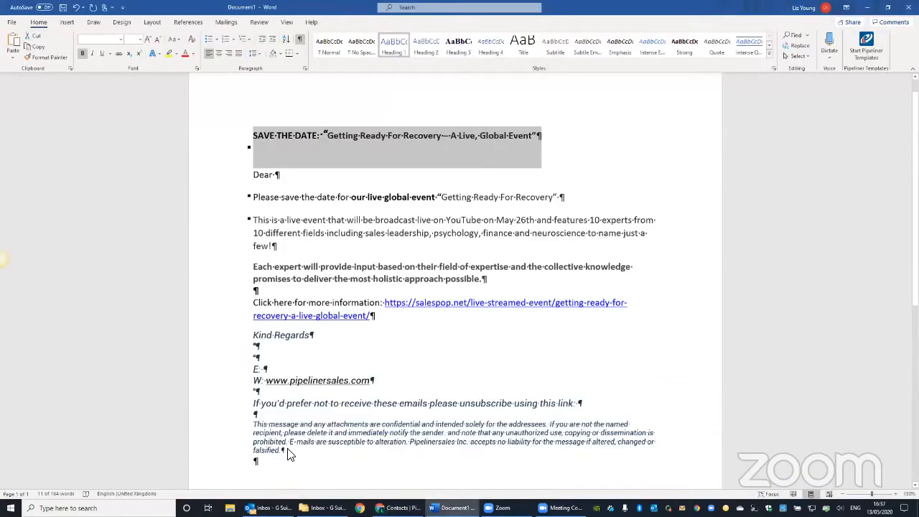
click(262, 239)
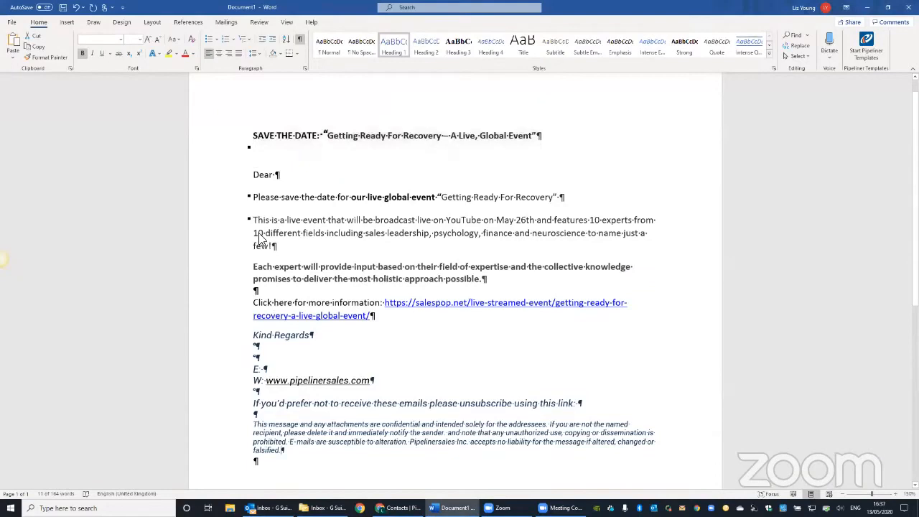
drag(260, 239, 295, 231)
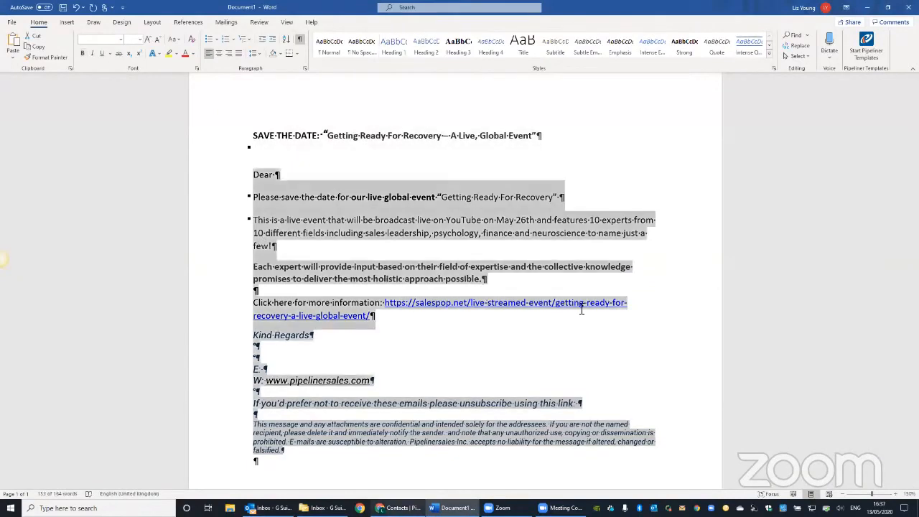
key(alt+Tab)
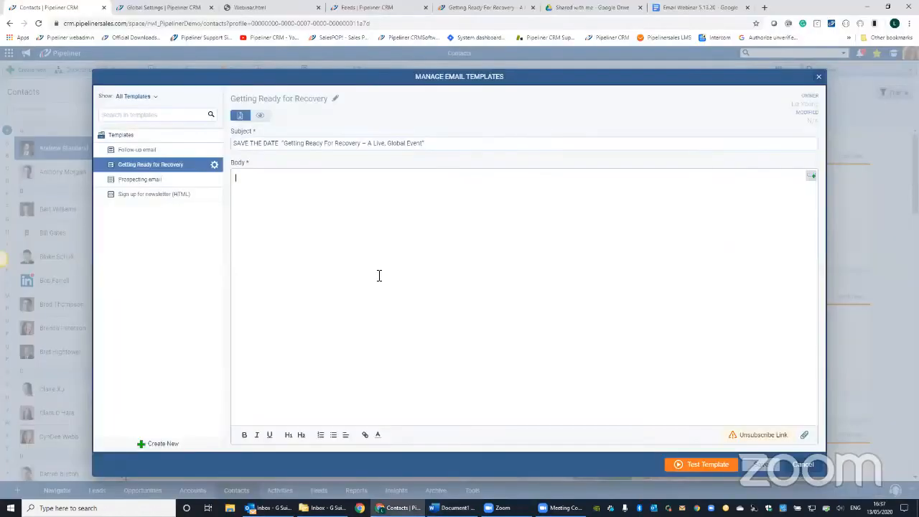
key(ctrl+v)
- Join the broken lines of the confidentiality notice and add a blank line before "This is a live event"
click(236, 271)
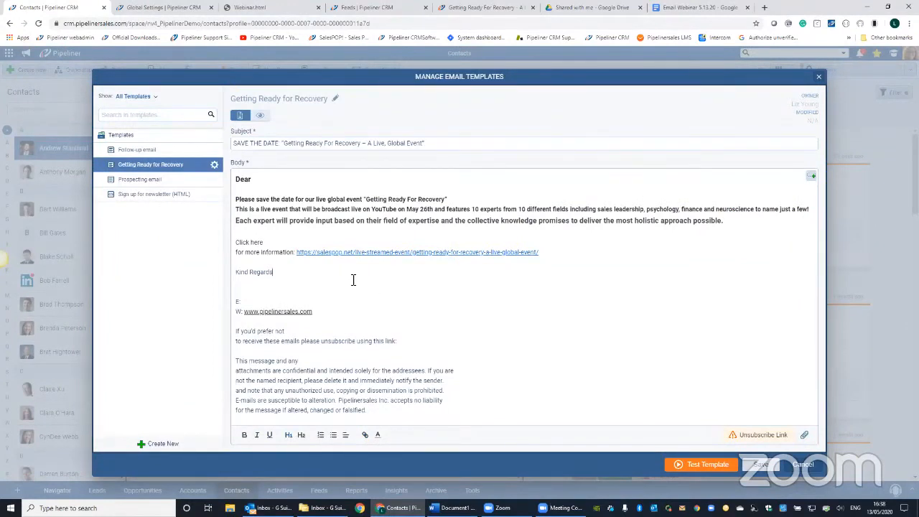
click(455, 371)
key(Delete)
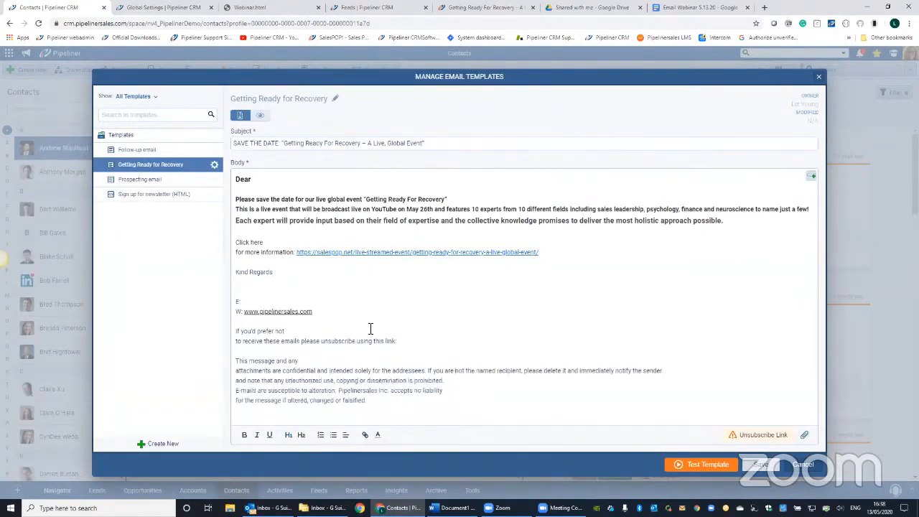
click(681, 370)
key(Delete)
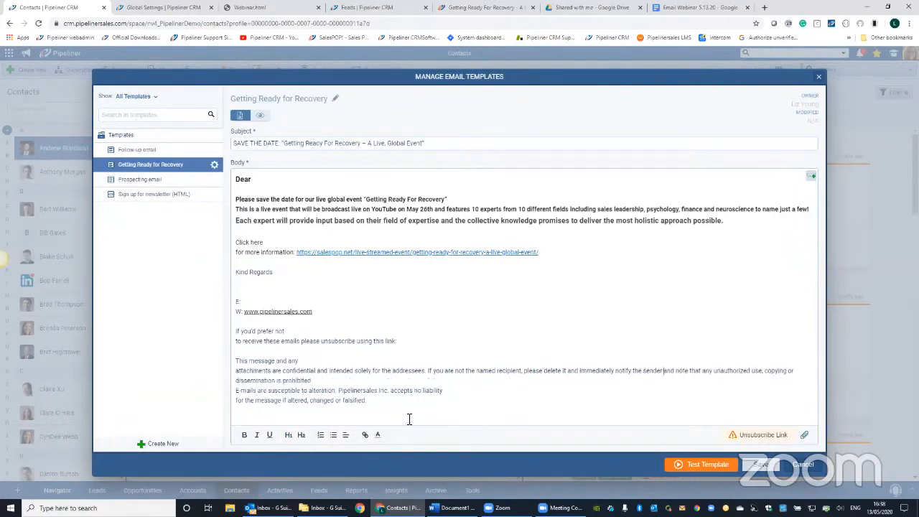
click(331, 381)
key(Delete)
click(542, 383)
key(Delete)
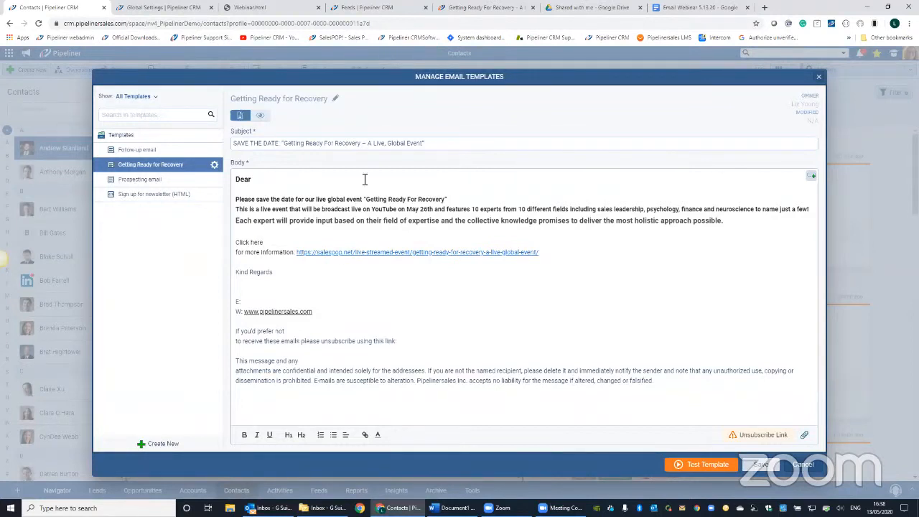
key(Return)
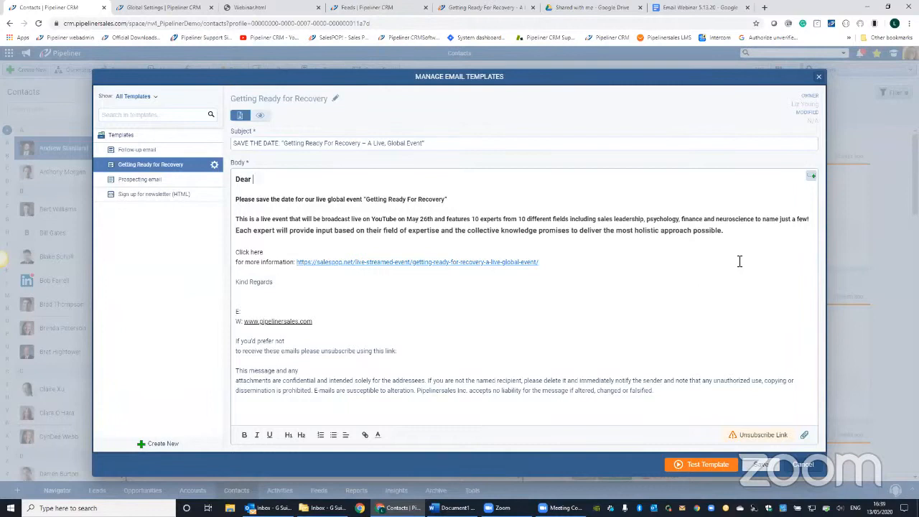
- Insert the Contact First name placeholder after "Dear" in the body
click(812, 178)
click(270, 180)
text(#)
key(BackSpace)
click(811, 177)
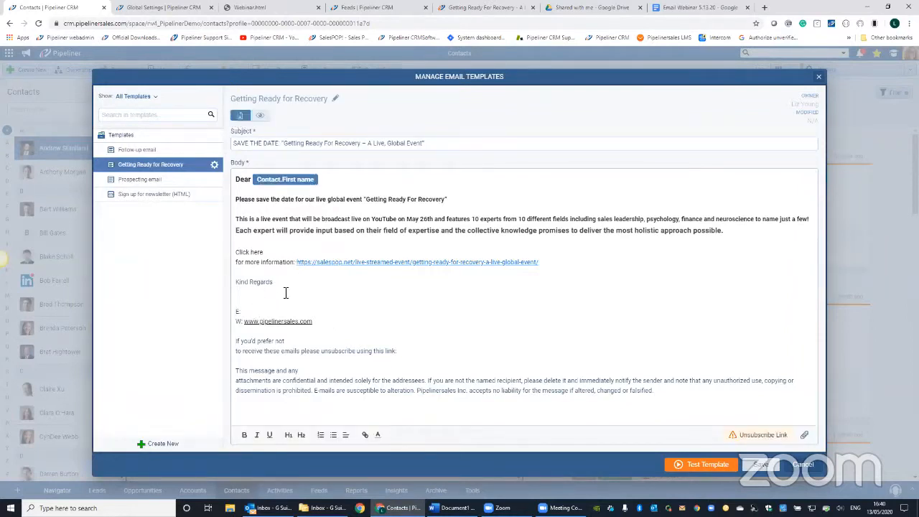
- Append "for" and the Contact Primary account name placeholder to the subject, leaving no other account placeholder after it
click(243, 291)
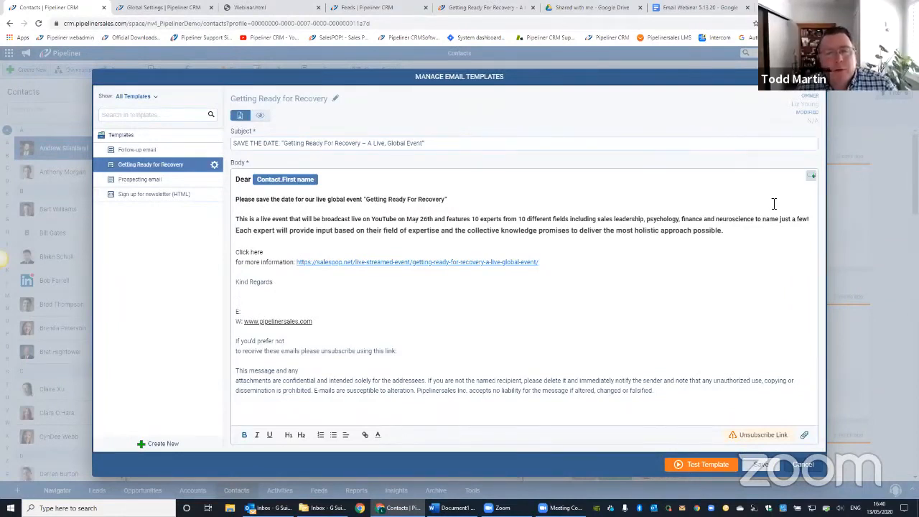
click(812, 178)
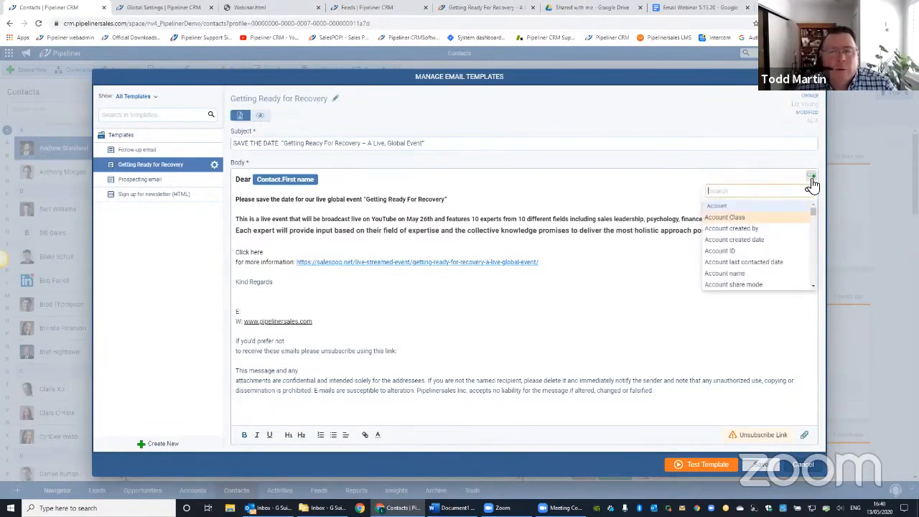
click(489, 146)
text(for)
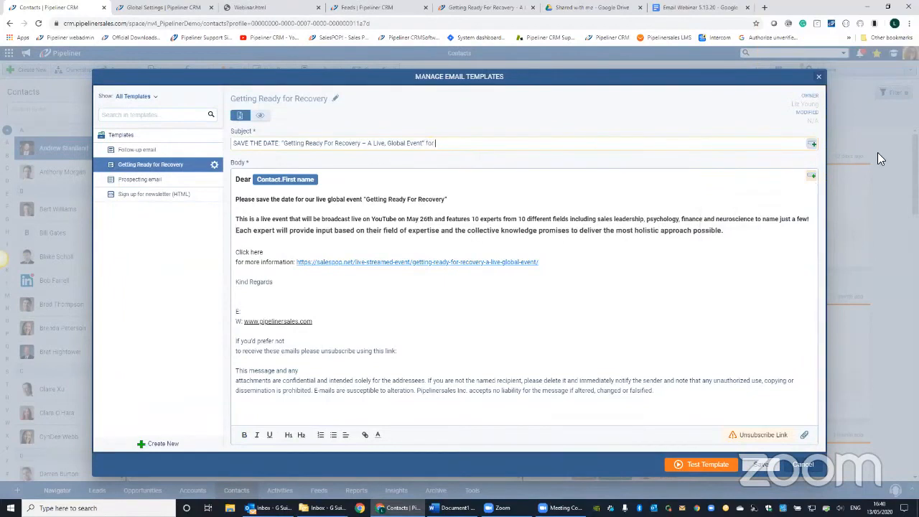
click(813, 144)
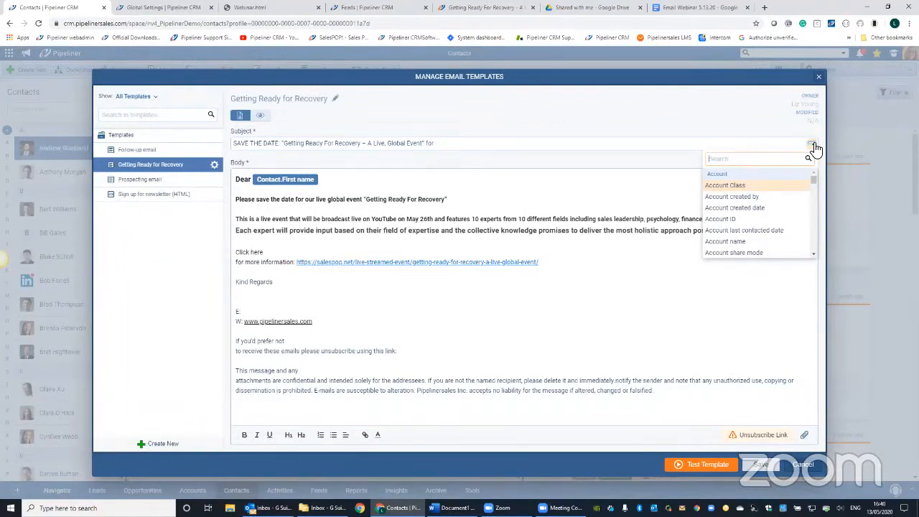
text(account nam)
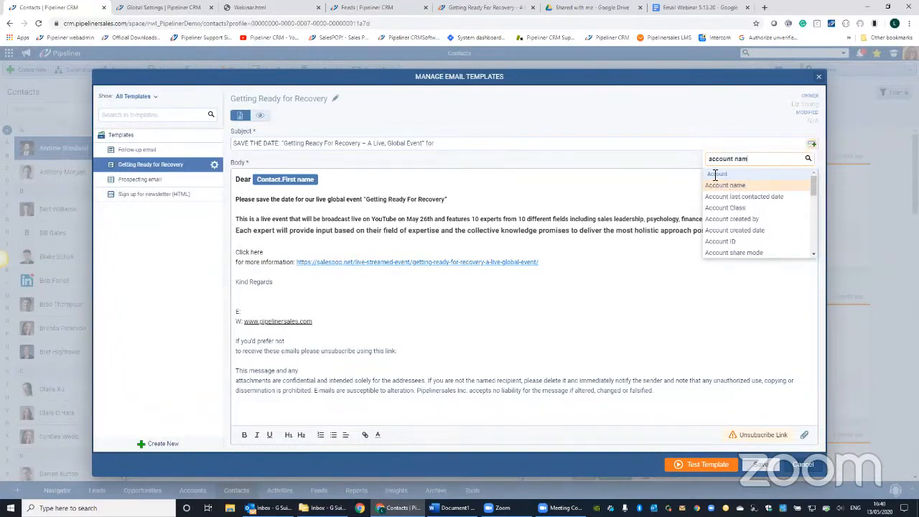
drag(814, 191, 813, 216)
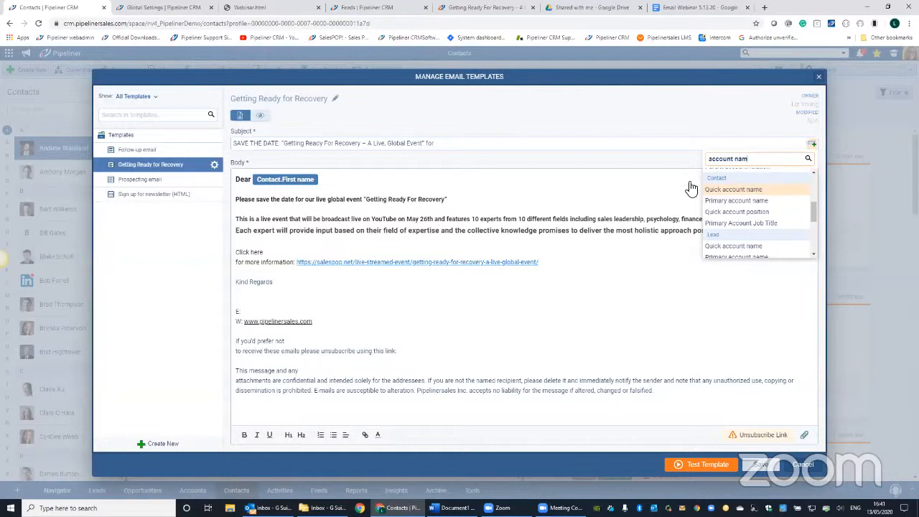
click(742, 205)
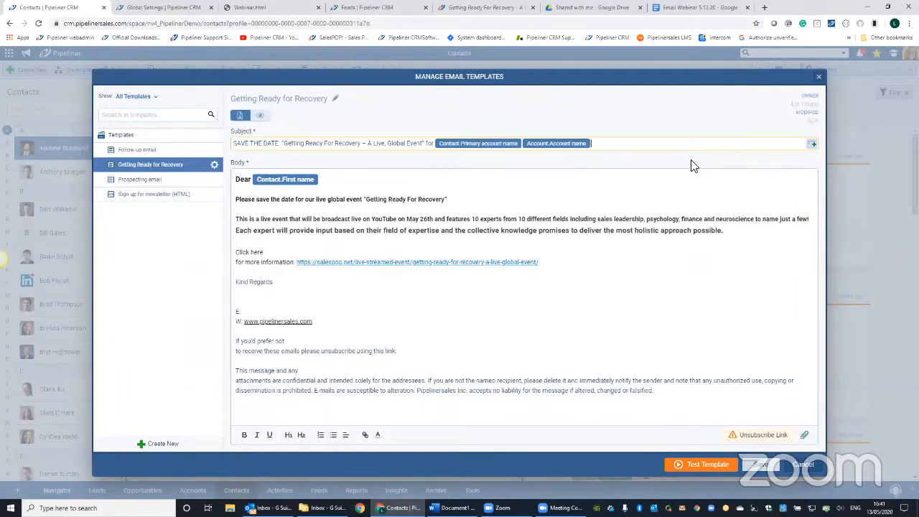
key(BackSpace)
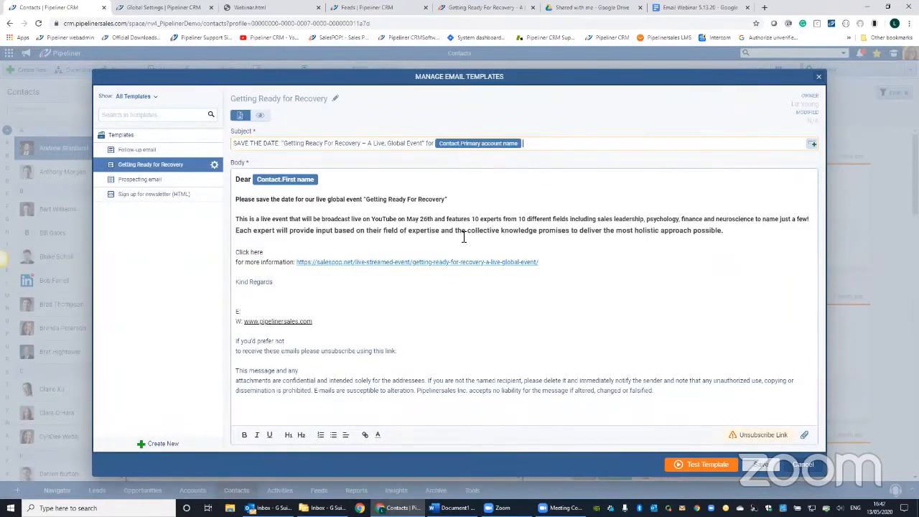
- Remove the placeholder after "Dear" and insert the Contact First name placeholder again by searching for "first"
click(290, 300)
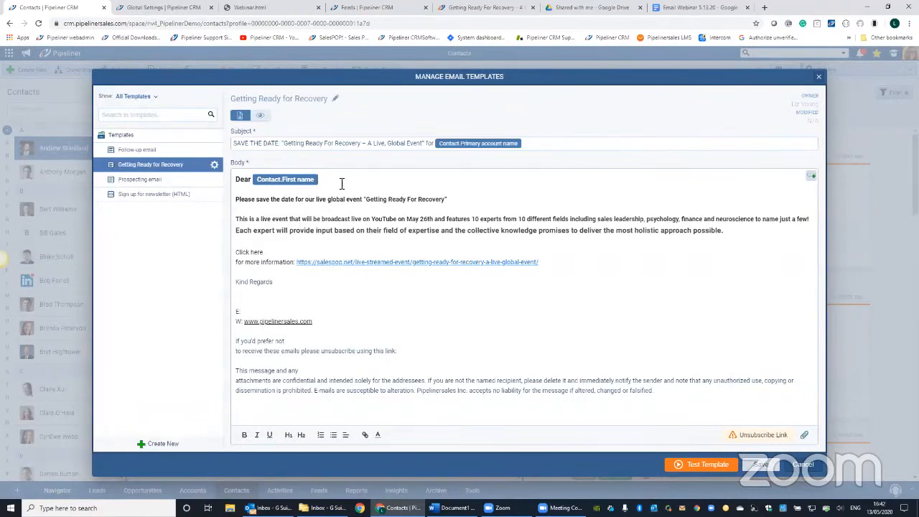
click(260, 180)
key(BackSpace)
click(812, 178)
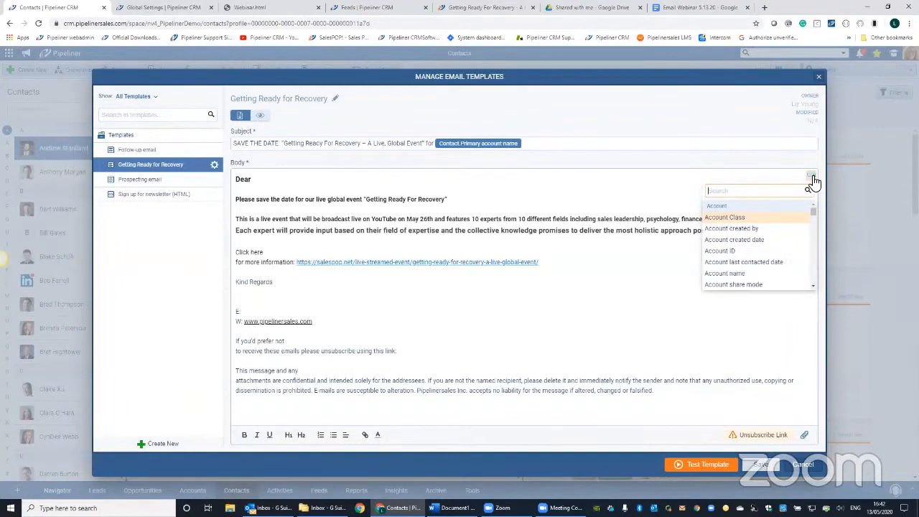
text(first)
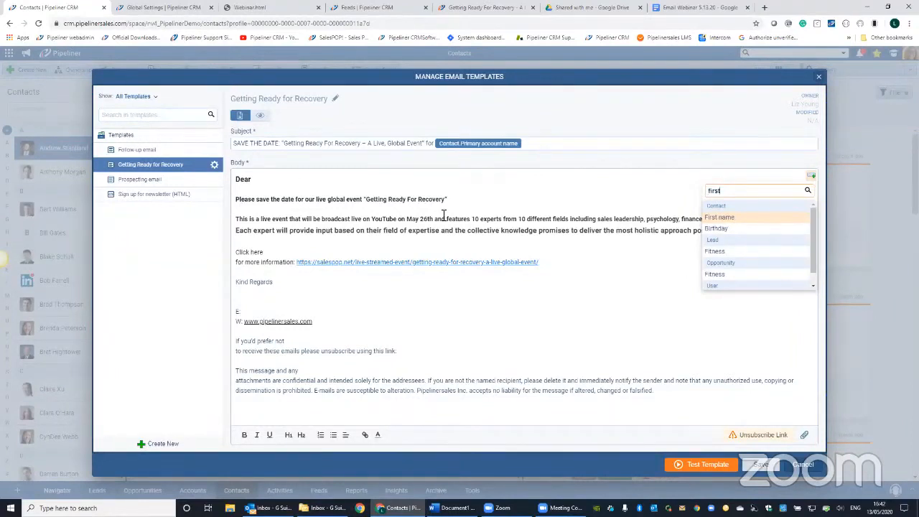
key(Return)
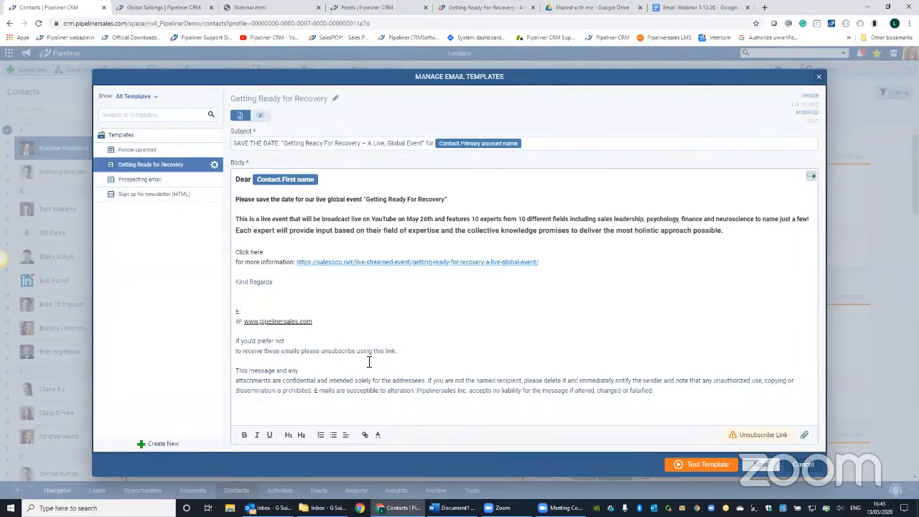
- Insert the User First Name placeholder on the line below "Kind Regards", searching the fields for "first"
click(250, 295)
click(812, 177)
text(fi)
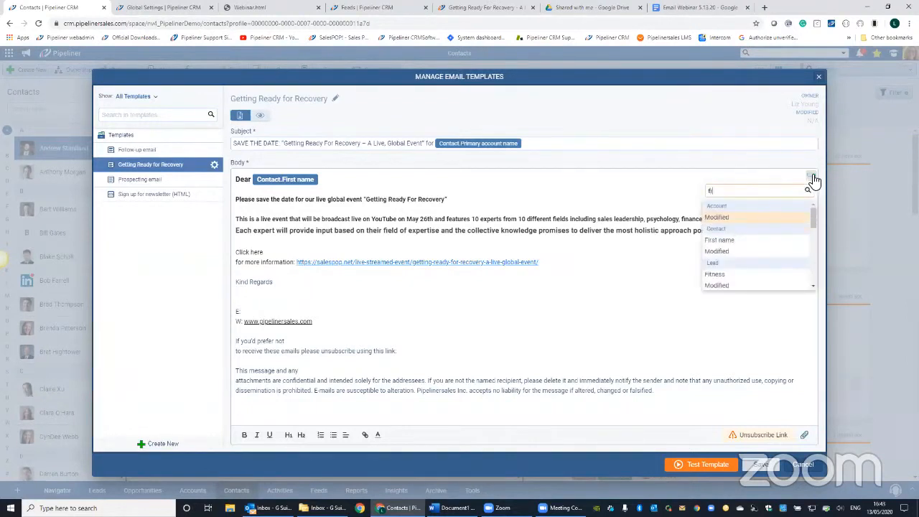
text(rst)
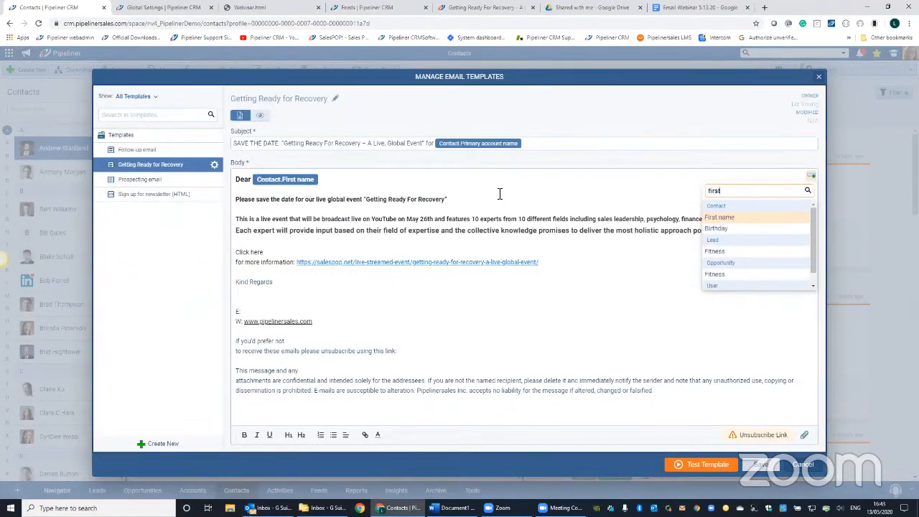
scroll(770, 253, down, 1)
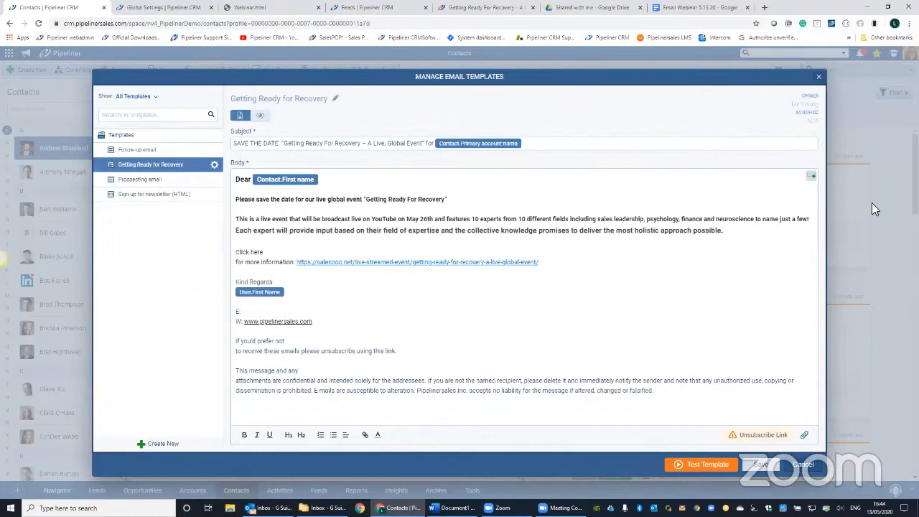
- Insert the User E-mail placeholder after "E:" in the signature, searching the fields for "mail"
click(811, 176)
text(mail)
scroll(747, 229, down, 5)
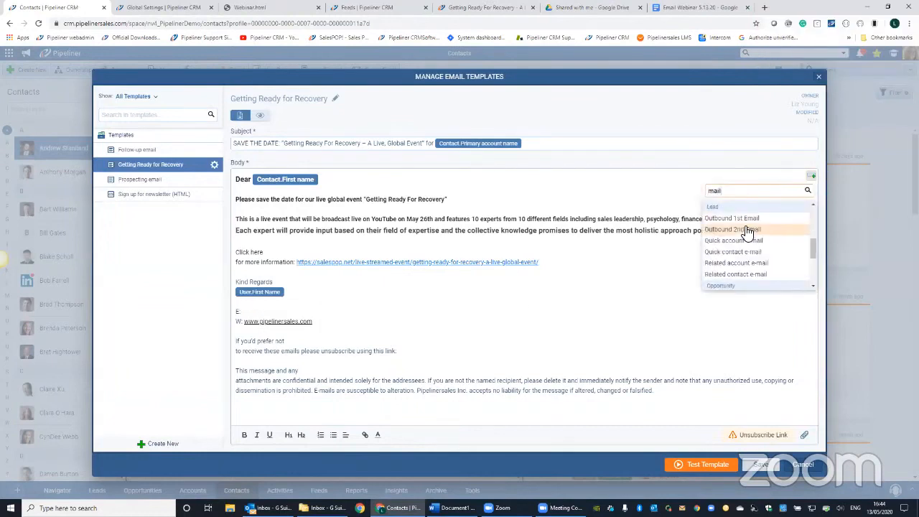
scroll(747, 232, down, 3)
click(731, 285)
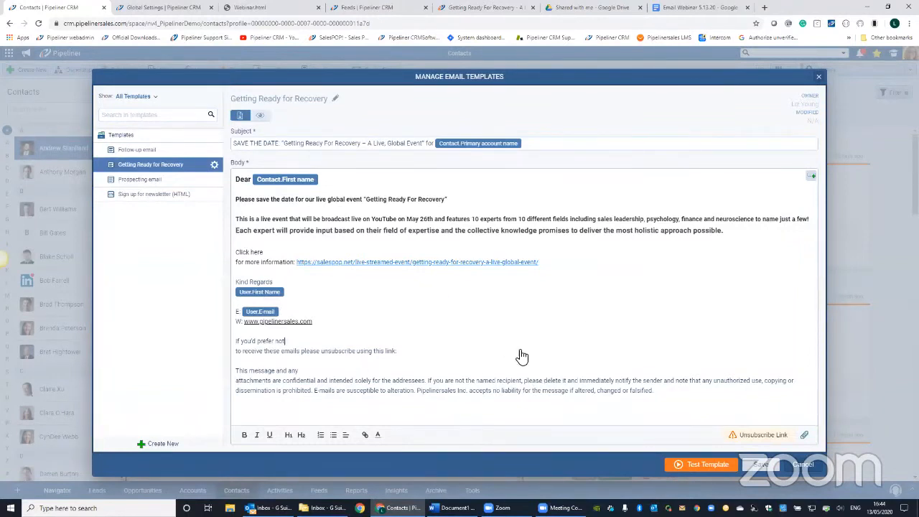
- Put the unsubscribe sentence and the "Click here for more information:" text each on a single line, and insert the Unsubscribe link after "using this link:"
key(Delete)
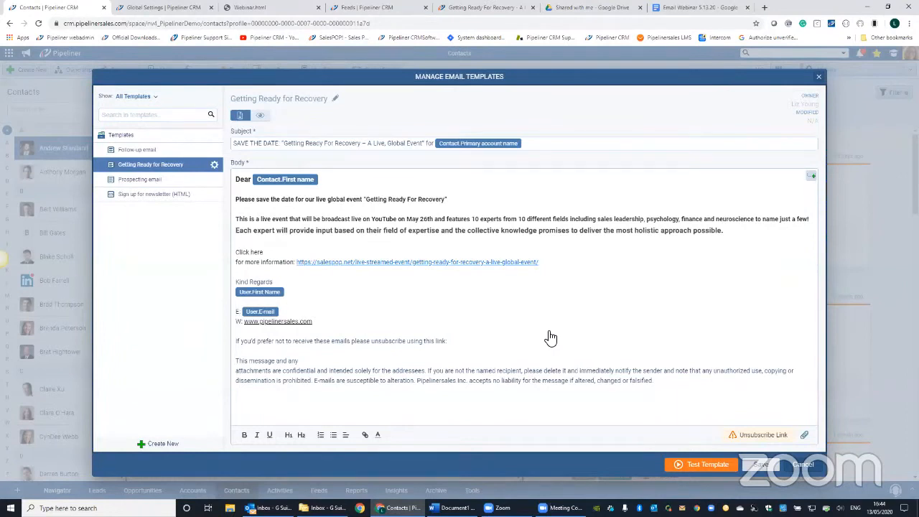
click(463, 348)
mouse_move(765, 443)
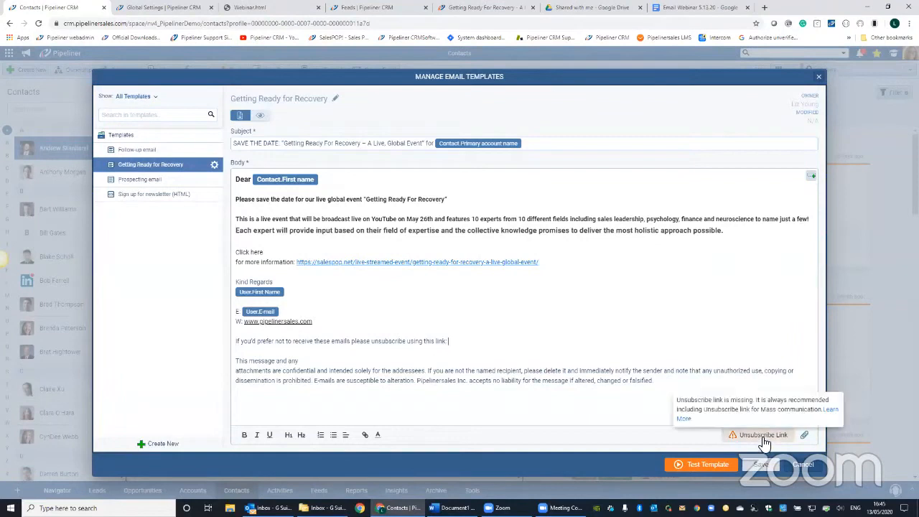
click(764, 438)
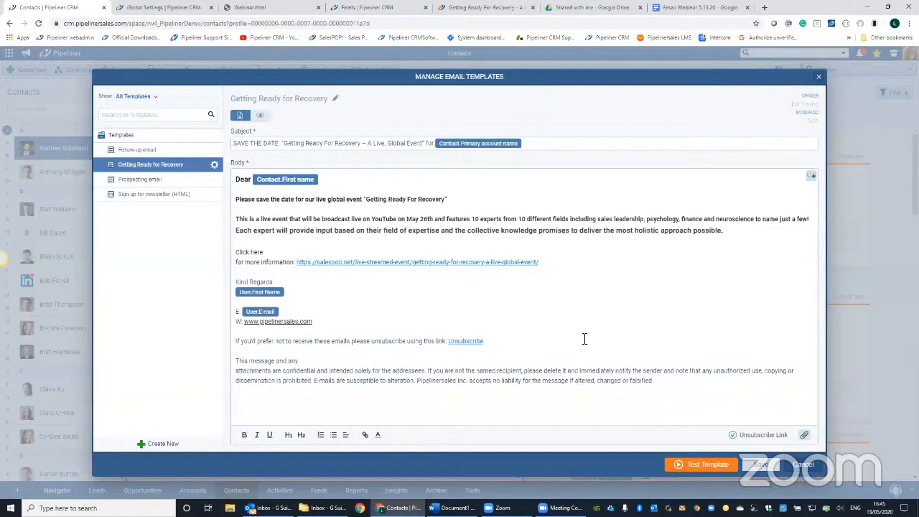
drag(540, 262, 297, 262)
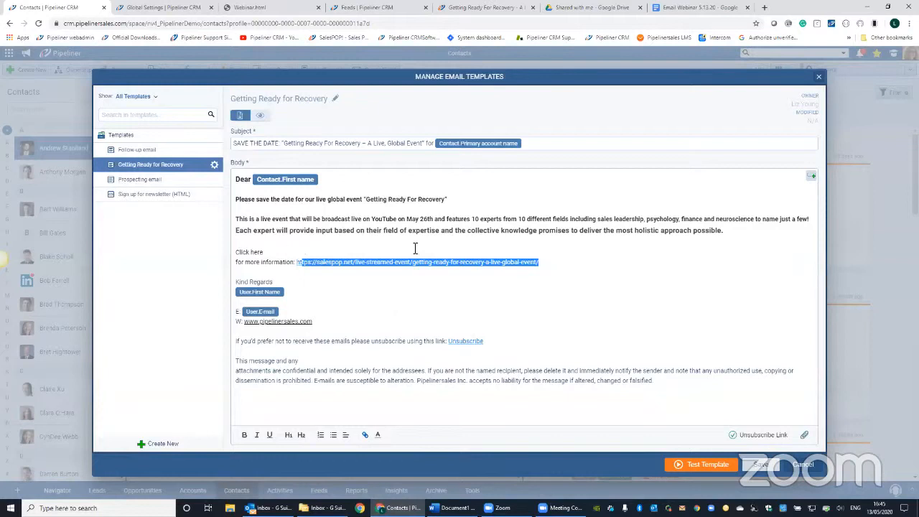
key(ctrl+z)
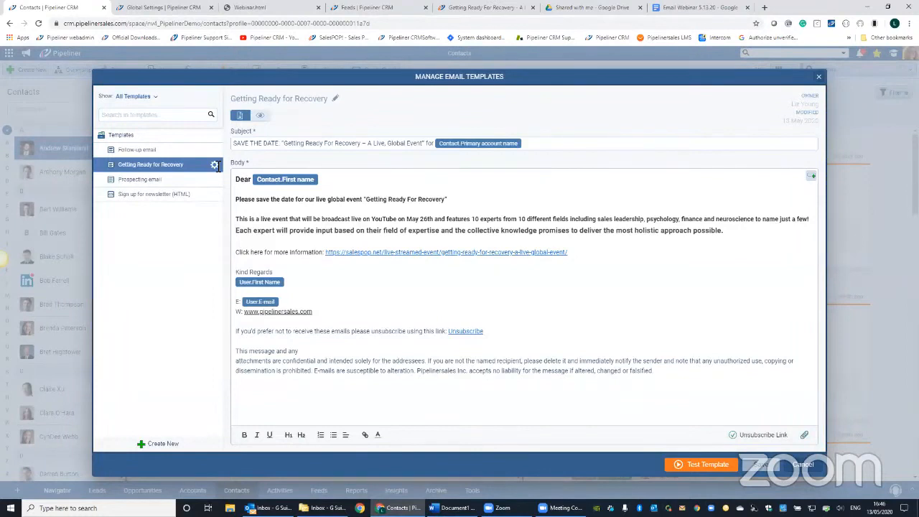
- Open the sharing options of the Getting Ready for Recovery template and select Custom sharing
click(215, 166)
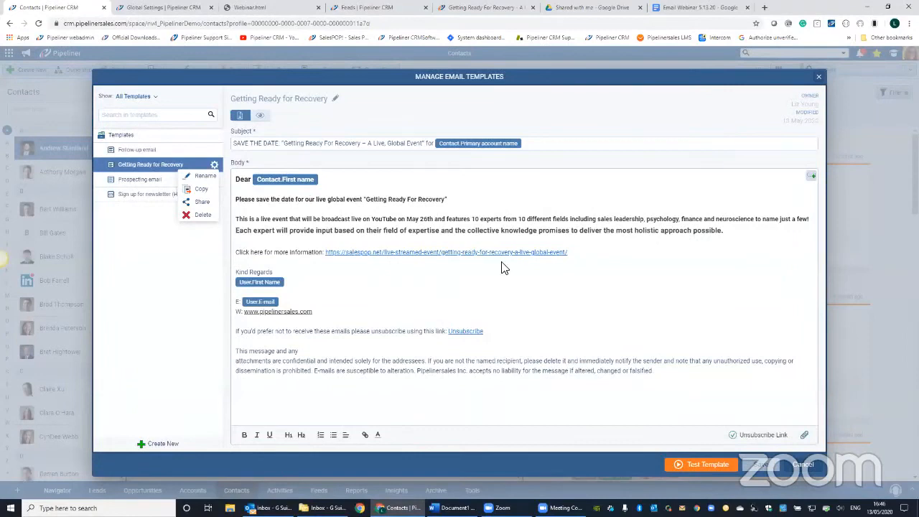
click(201, 202)
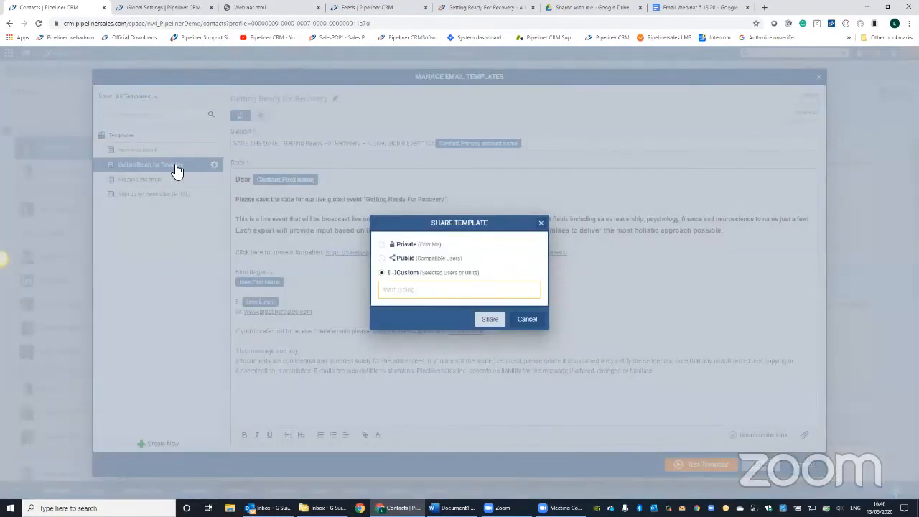
key(Escape)
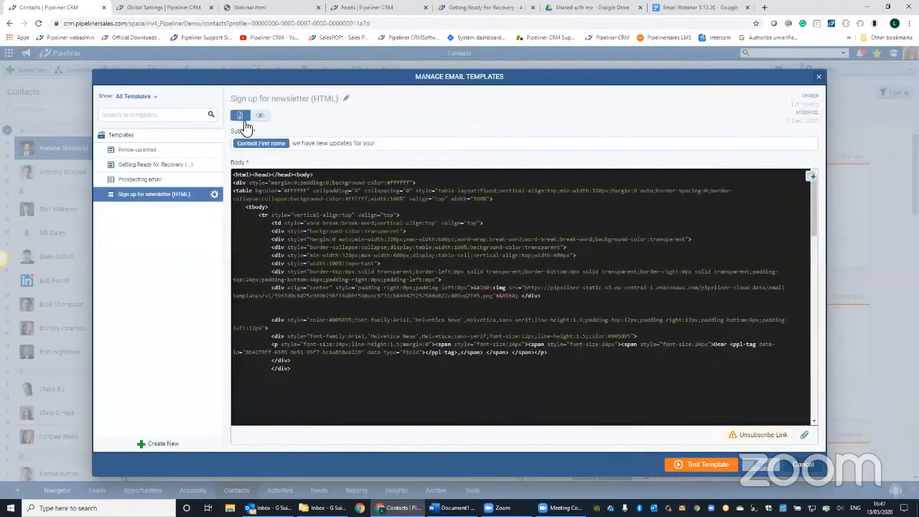
- Preview the Sign up for newsletter (HTML) template and return to its HTML source
click(260, 115)
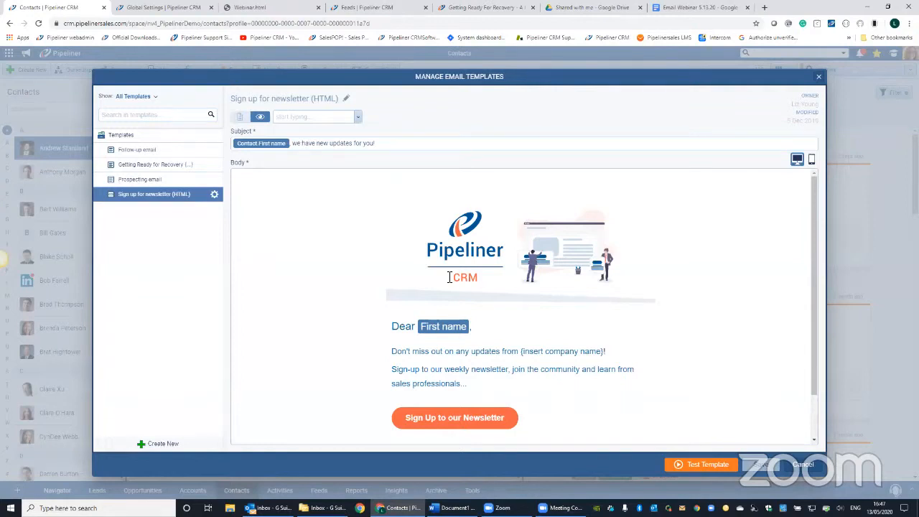
click(147, 195)
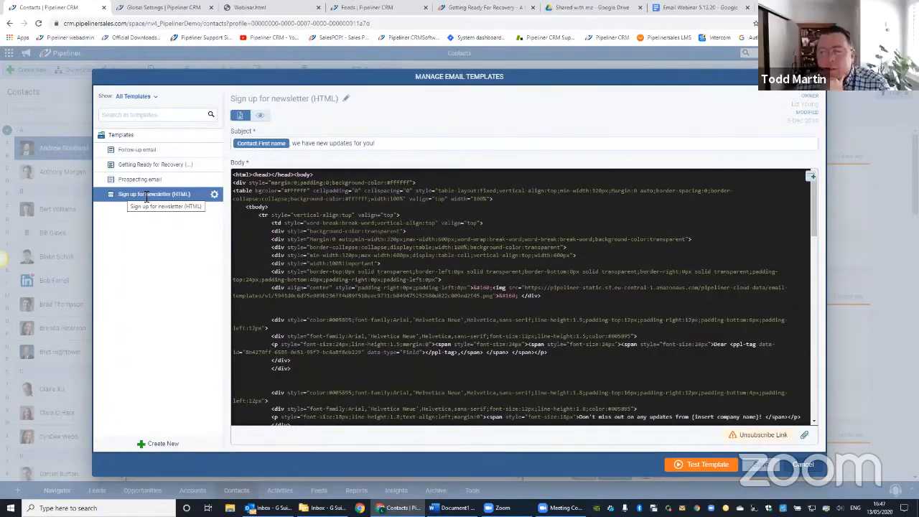
- Create an HTML template named "Webinar" from the webinar email's HTML code, with the First name placeholder after "Dear"
click(158, 443)
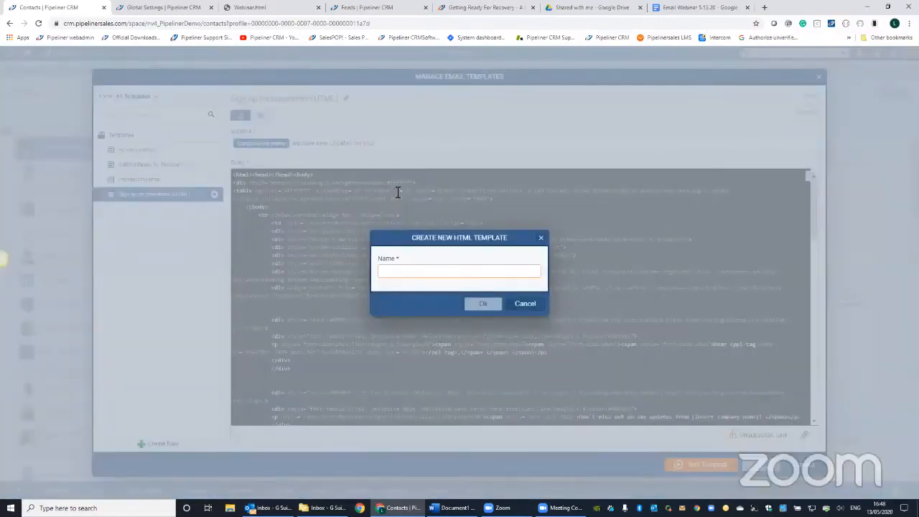
text(Webinar)
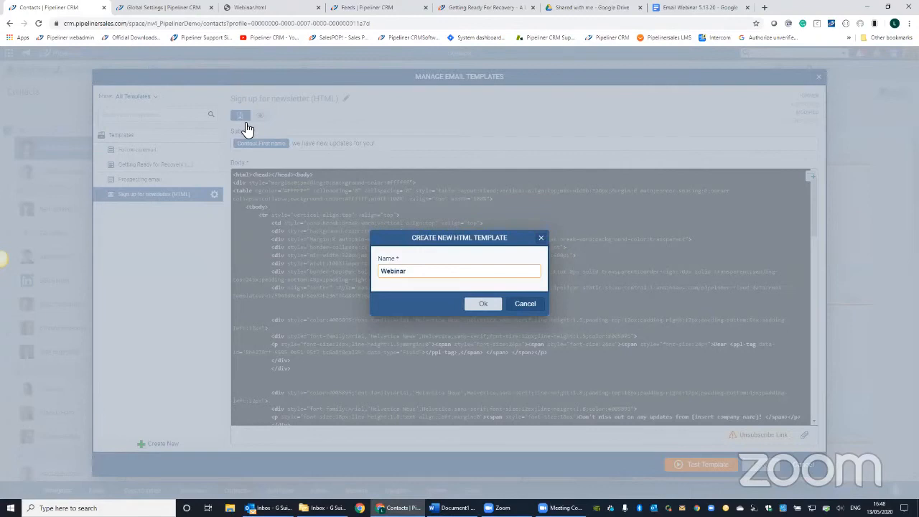
key(Return)
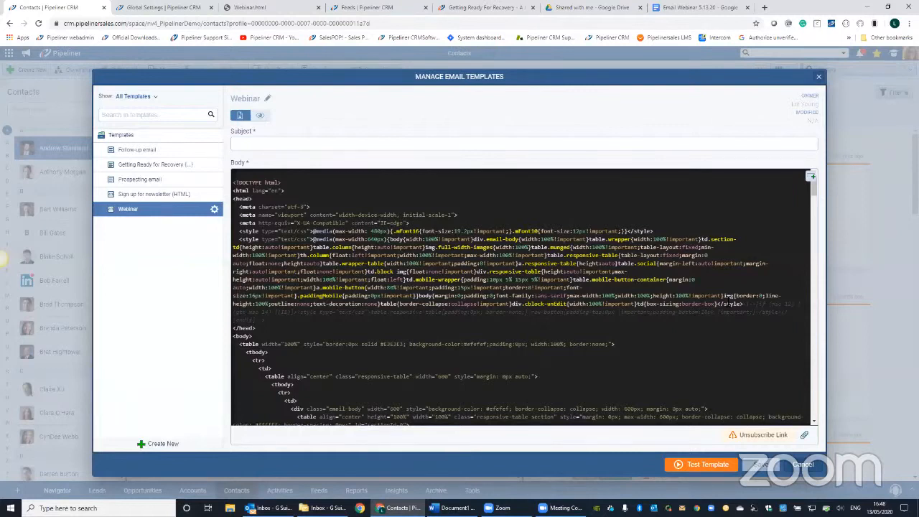
click(813, 177)
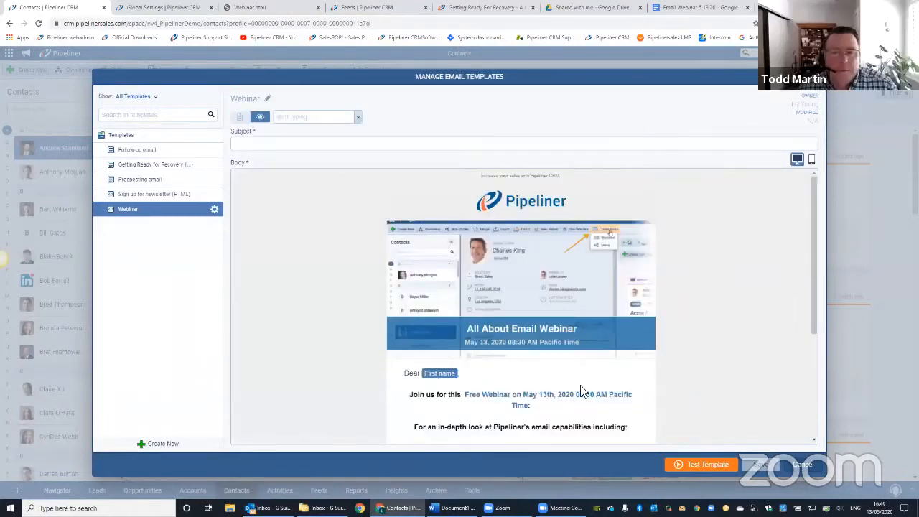
- Review the Webinar template's layout in the desktop and mobile previews, ending on the desktop preview
scroll(582, 391, down, 1)
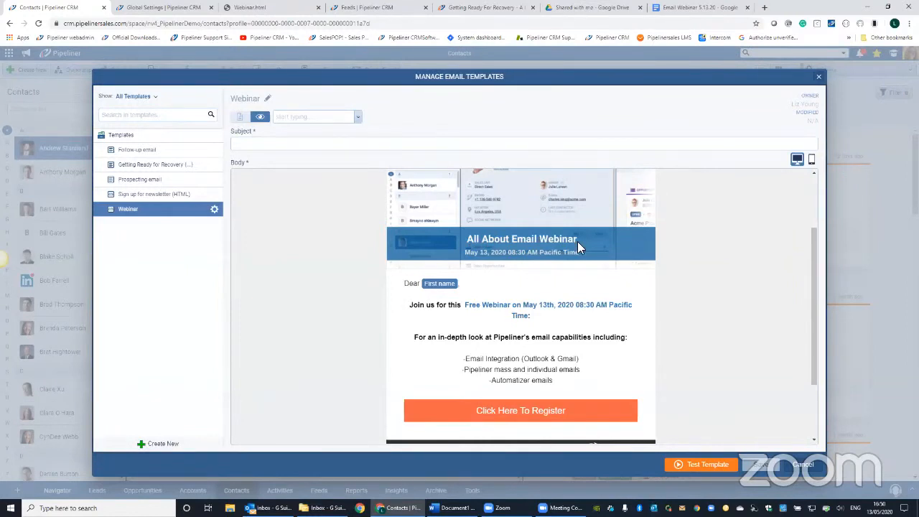
scroll(577, 241, up, 2)
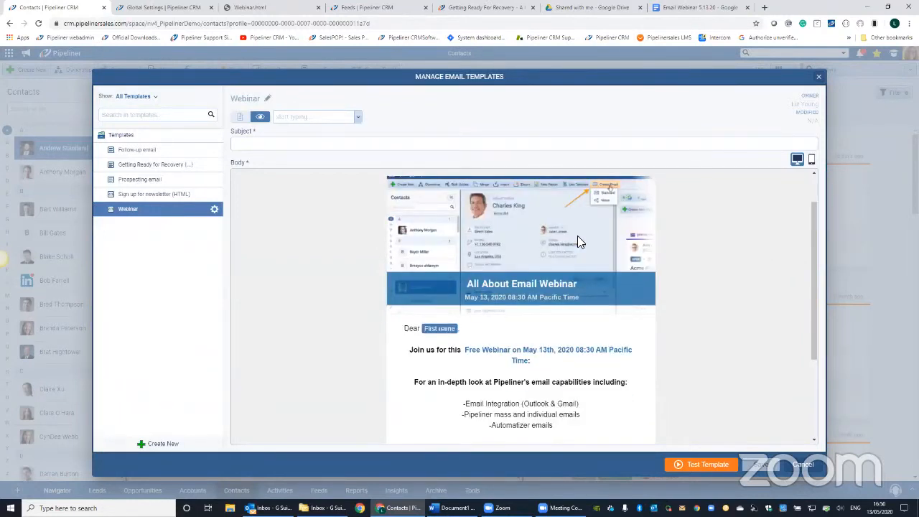
click(813, 159)
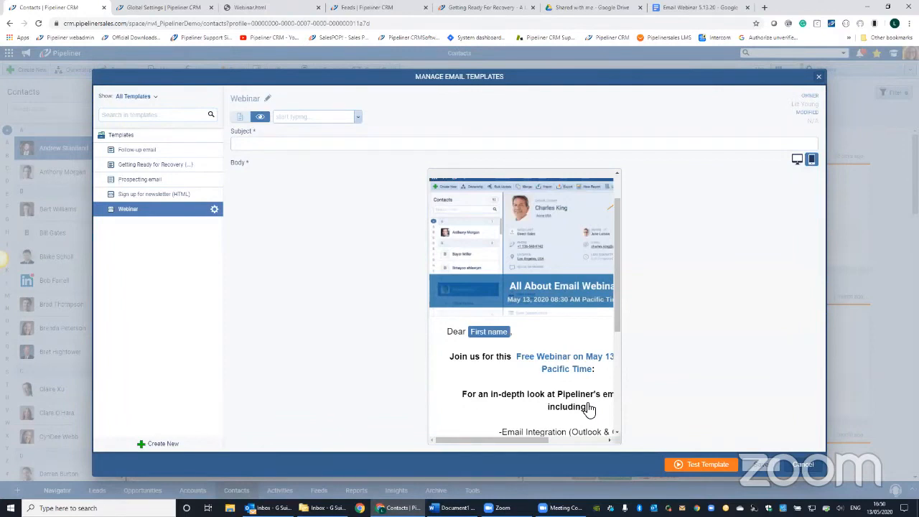
drag(495, 441, 544, 441)
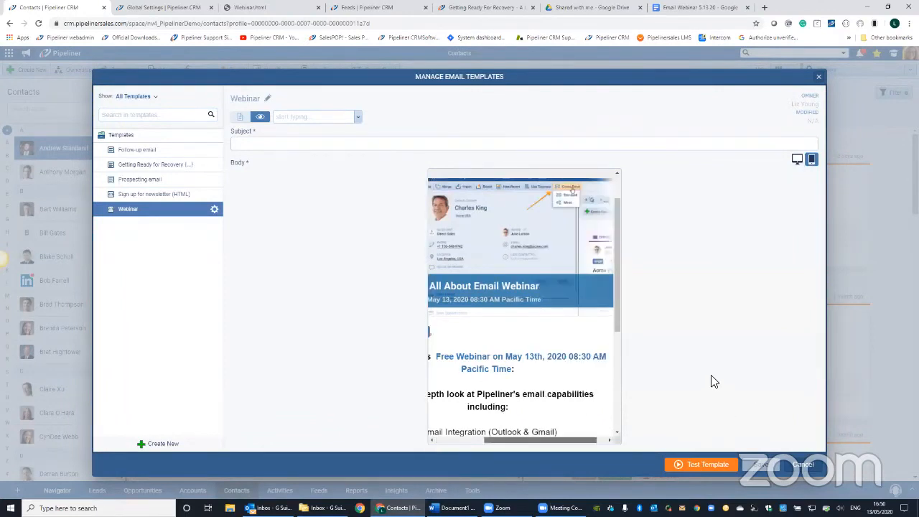
click(811, 160)
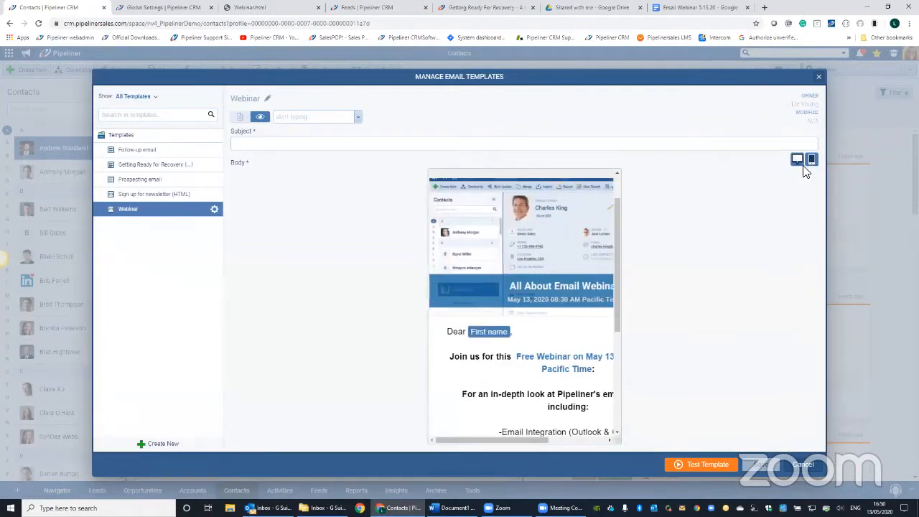
click(798, 160)
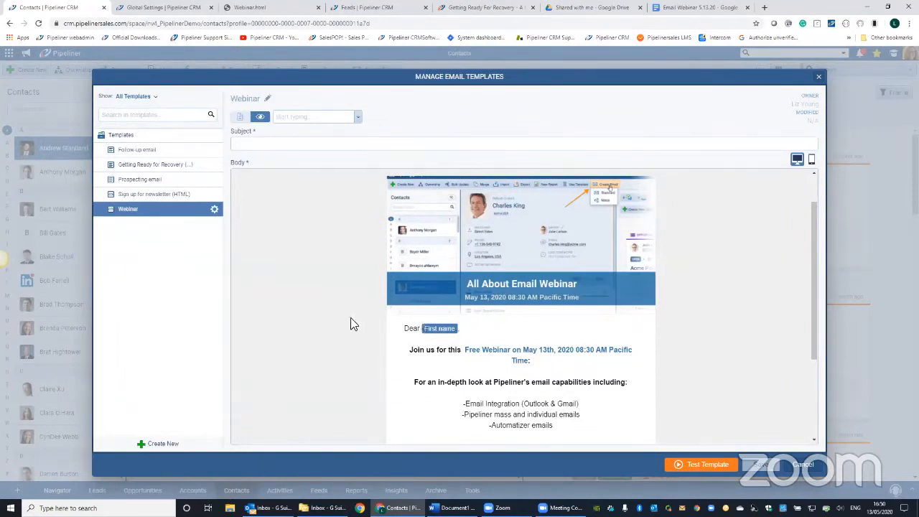
- Look at the Webinar template's management options and close the email template manager
click(214, 211)
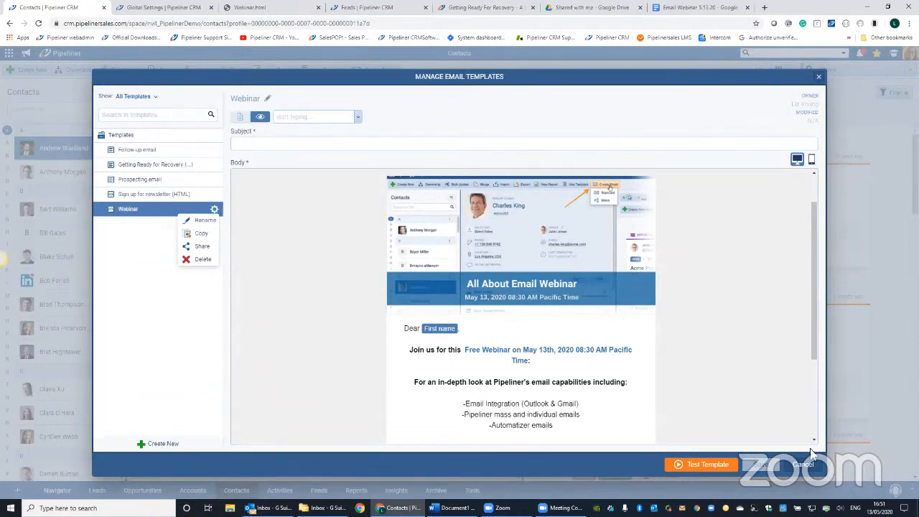
click(153, 168)
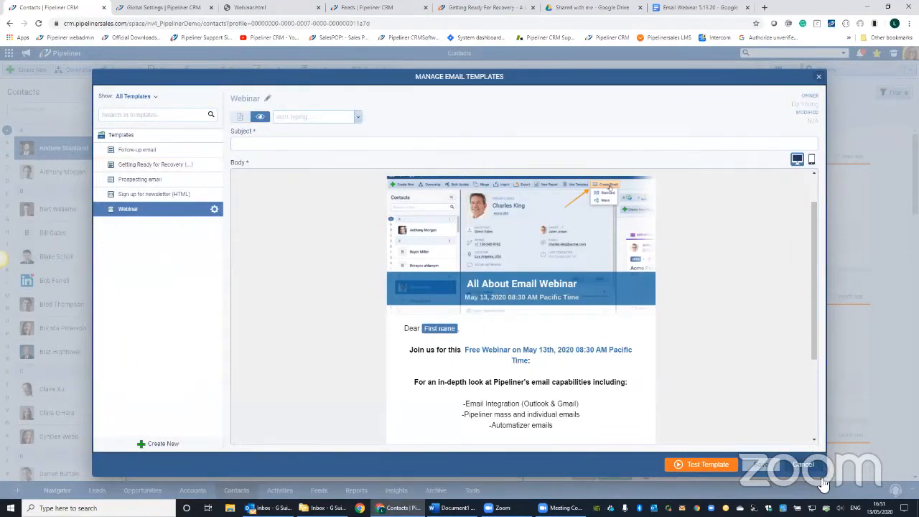
click(783, 449)
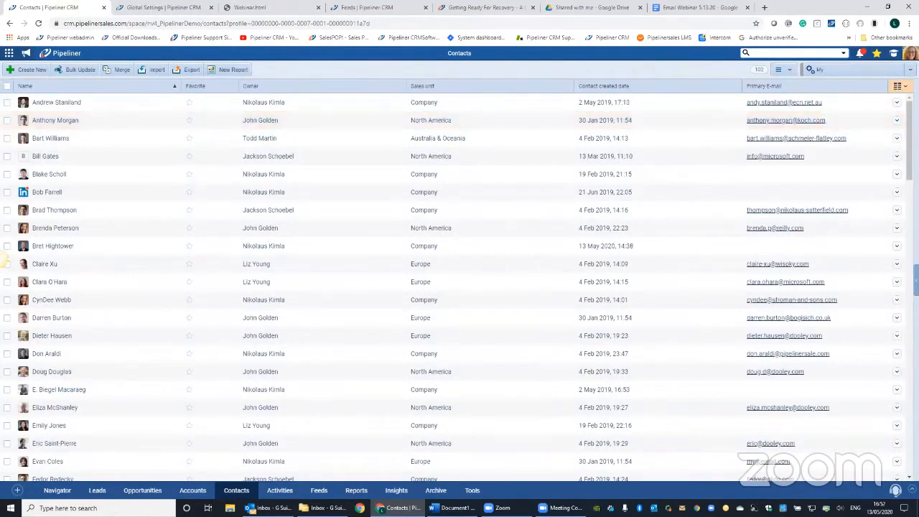
- Add the First name column to the contact list and correct the garbled name of the contact starting with N
text(fi)
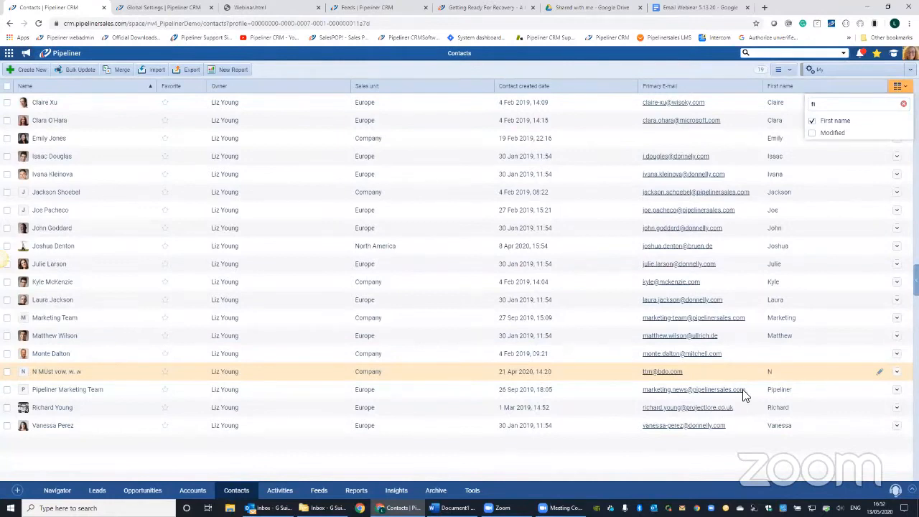
click(880, 372)
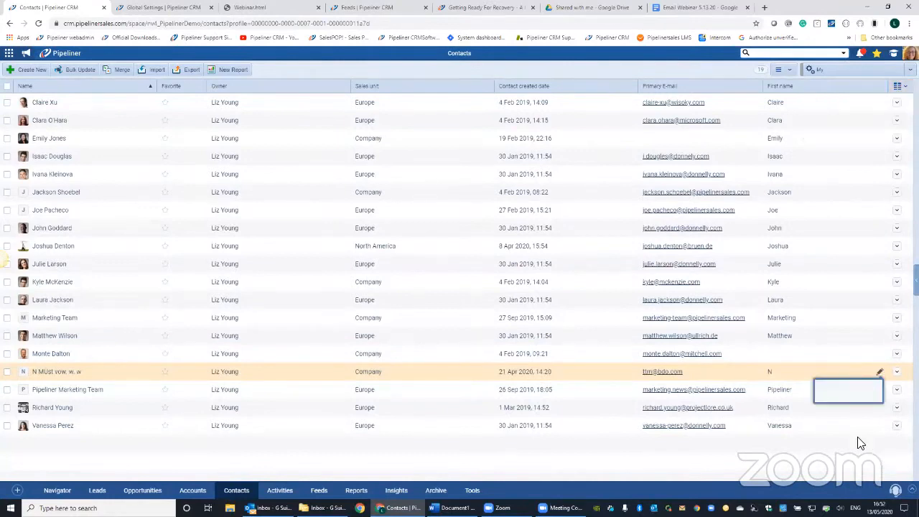
click(811, 371)
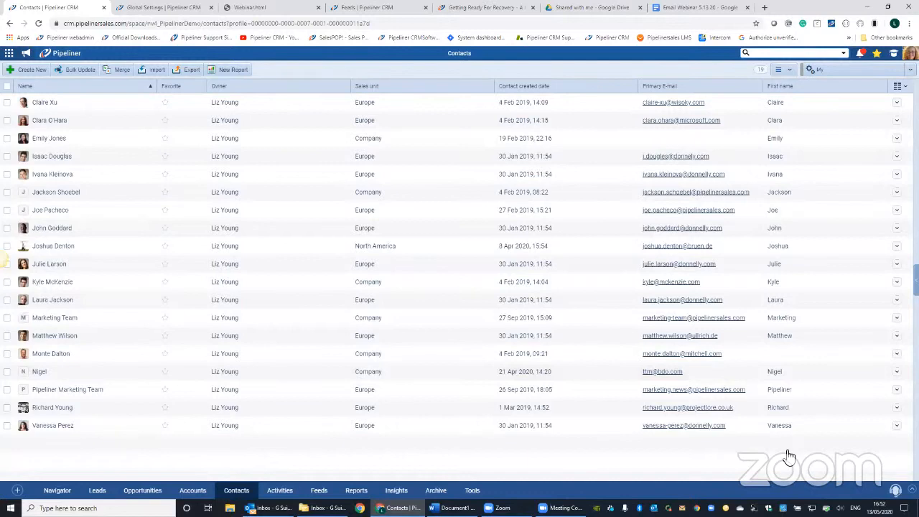
- Filter the contacts by Primary E-mail containing "pipelinersales"
click(564, 192)
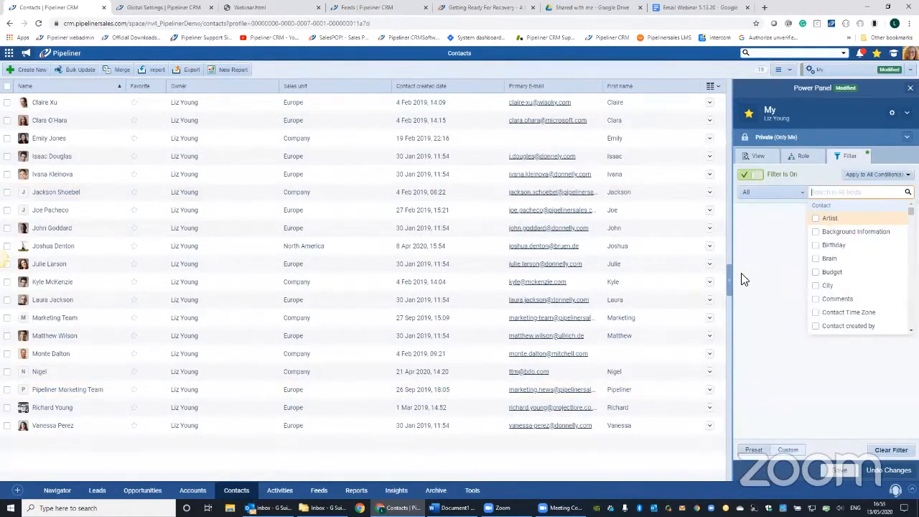
text(email)
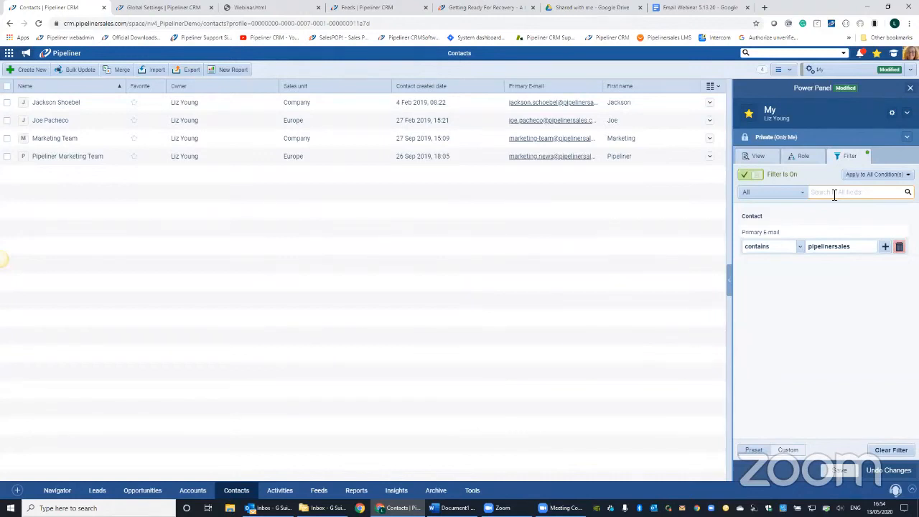
- Search the filter fields for "ind" and browse the Account and Lead & Opportunity fields
click(834, 192)
text(Ind)
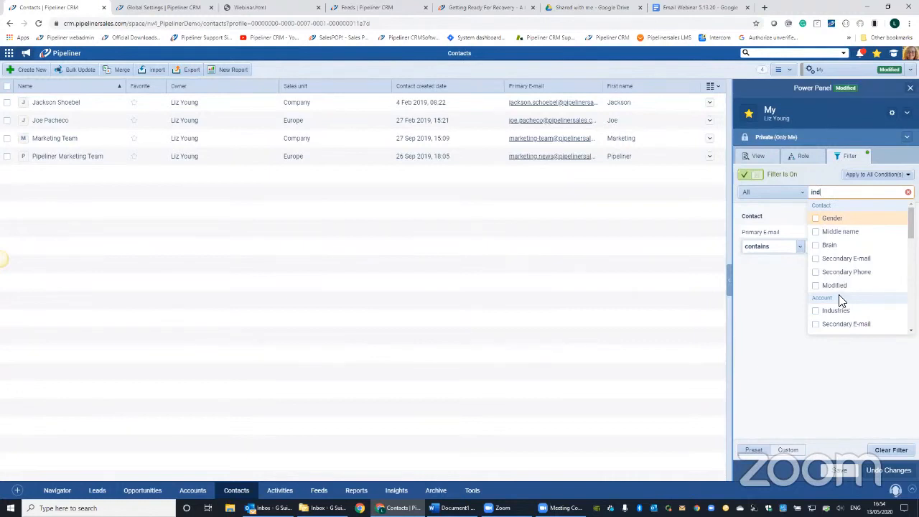
scroll(839, 322, down, 1)
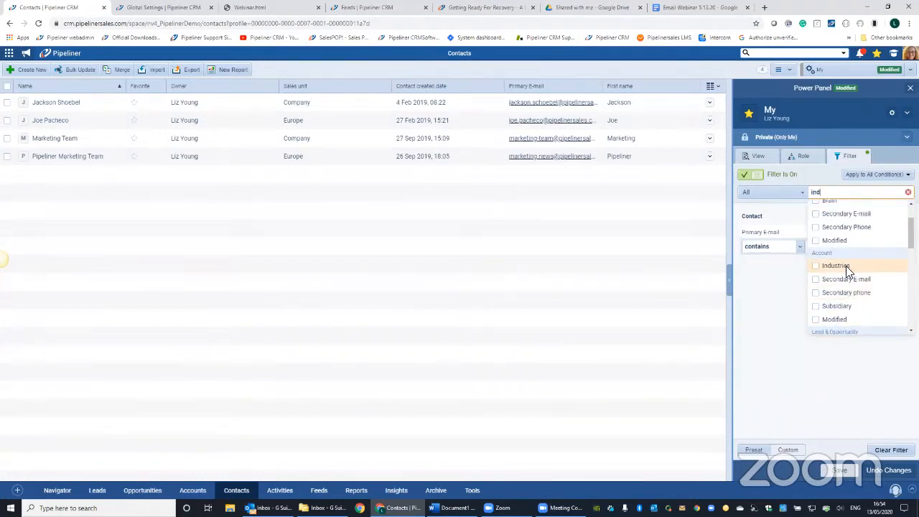
scroll(896, 322, down, 1)
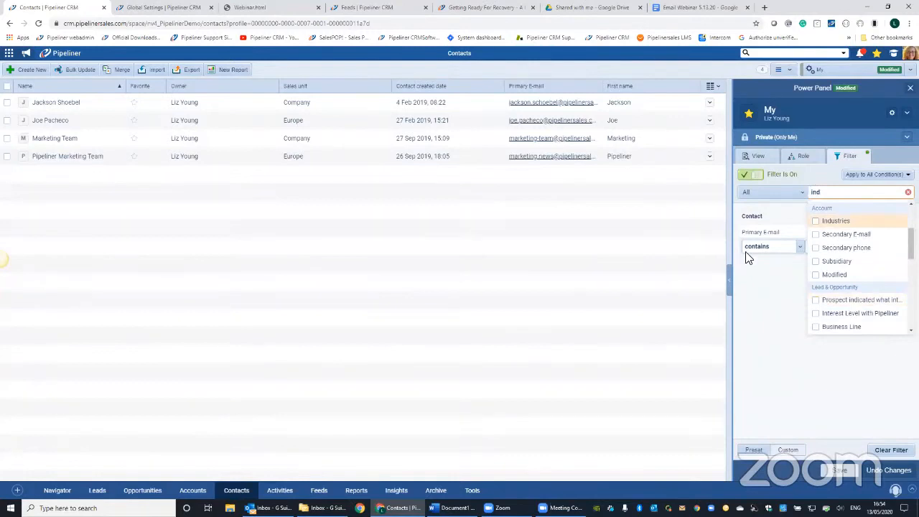
click(831, 296)
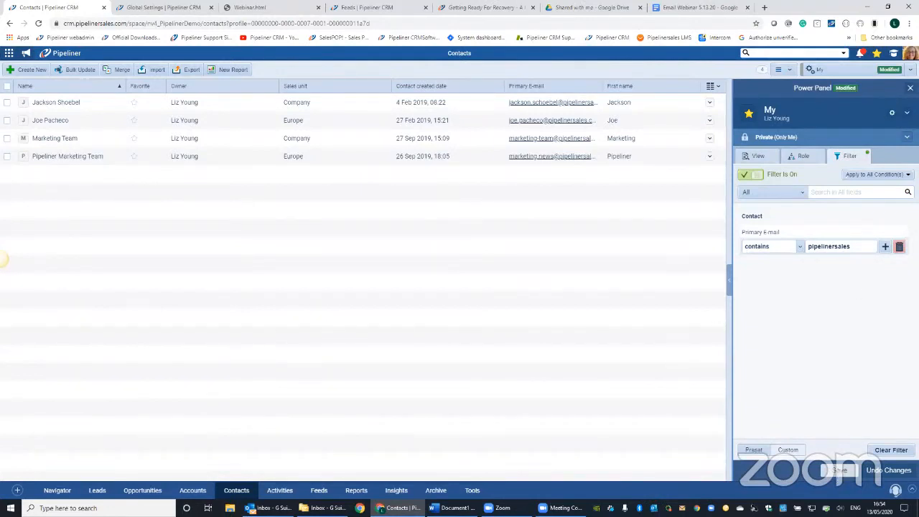
- Save the filtered contact view as a new profile named "Global Event"
click(892, 113)
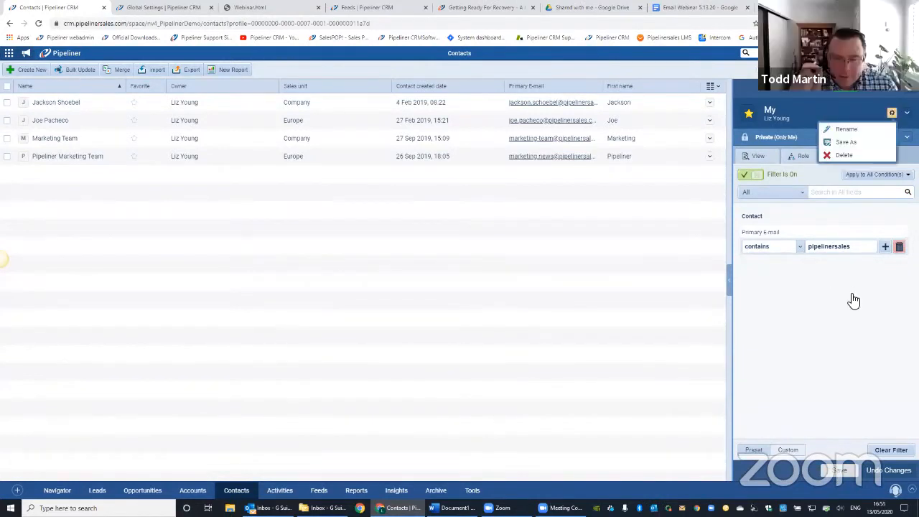
click(846, 142)
text(Globa)
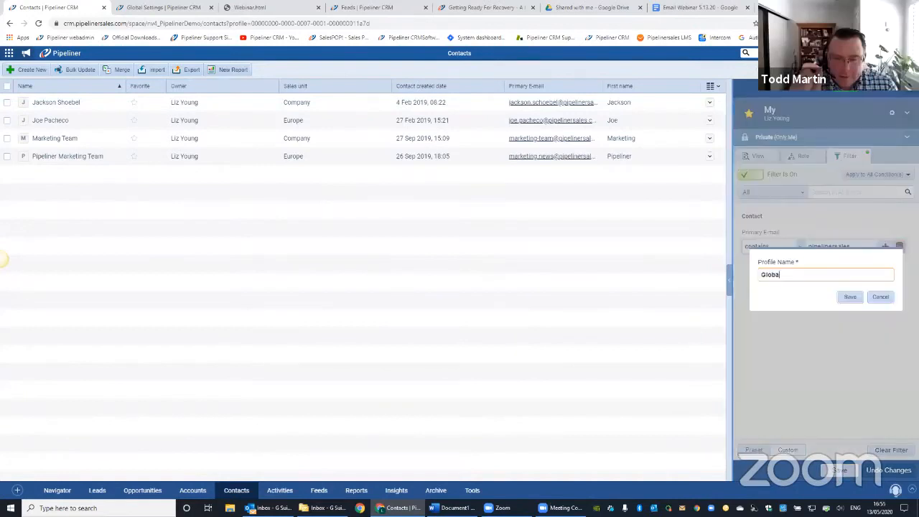
text(l Event)
key(Return)
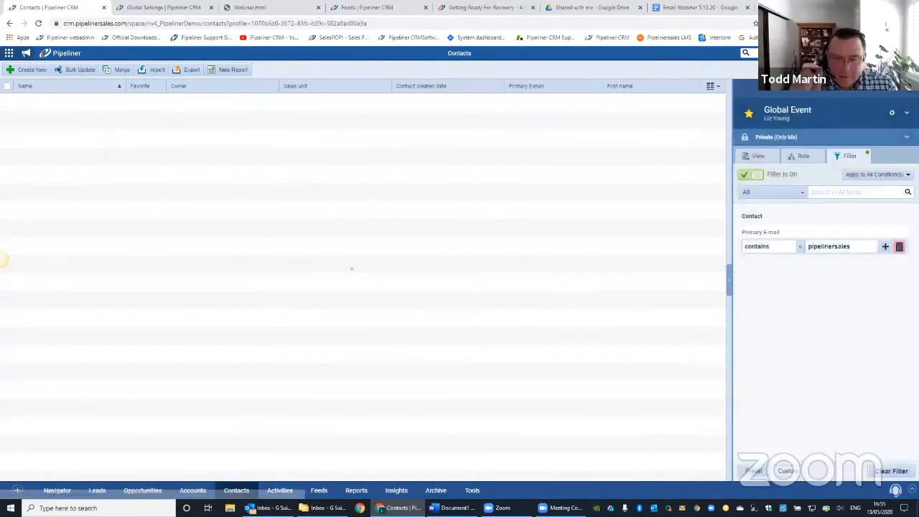
- Select all contacts in the Global Event profile's filtered list
click(907, 113)
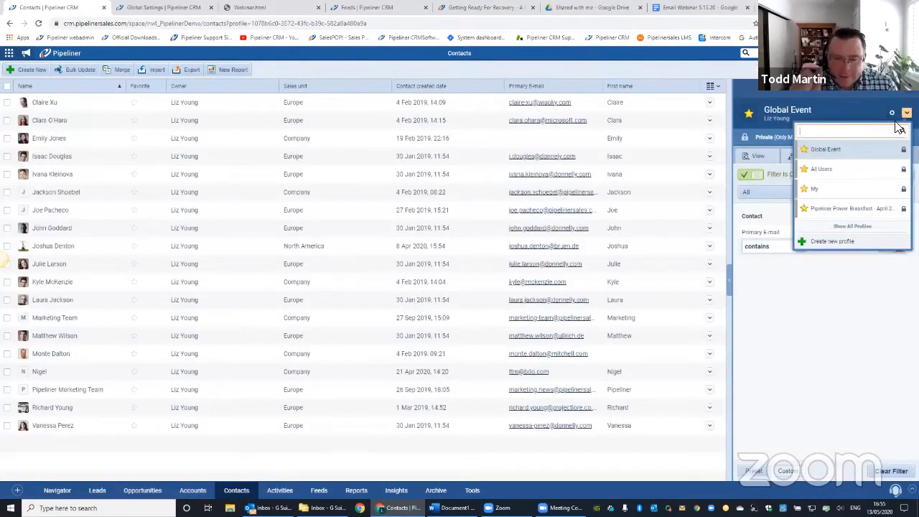
click(837, 168)
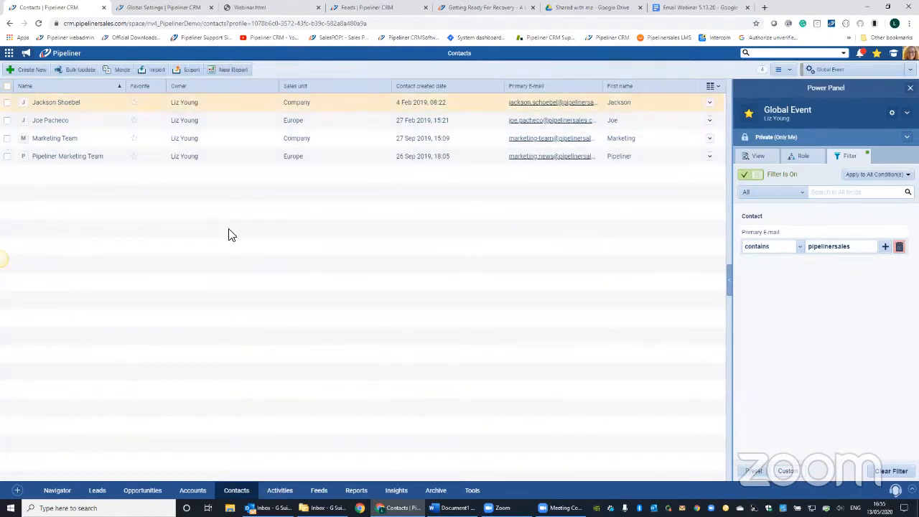
click(6, 89)
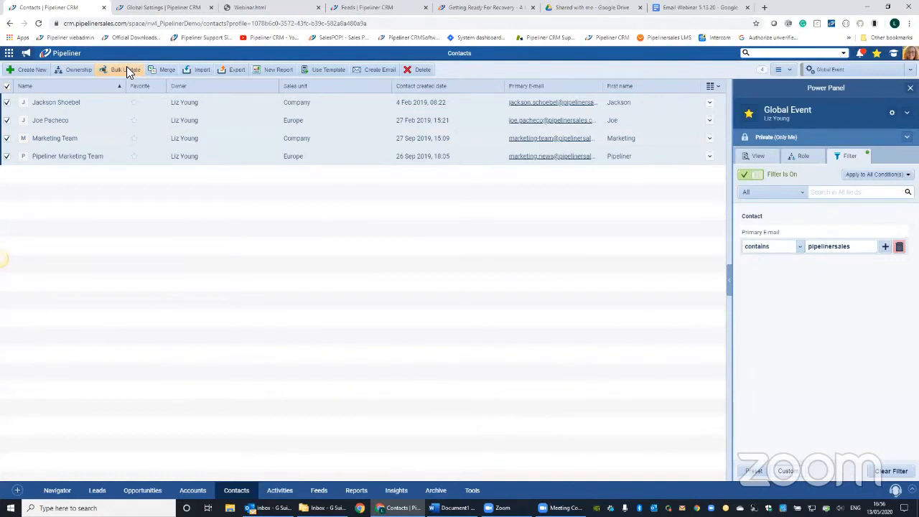
- Create a mass email to the selected contacts with the personal sales team account as sender
click(380, 74)
click(377, 100)
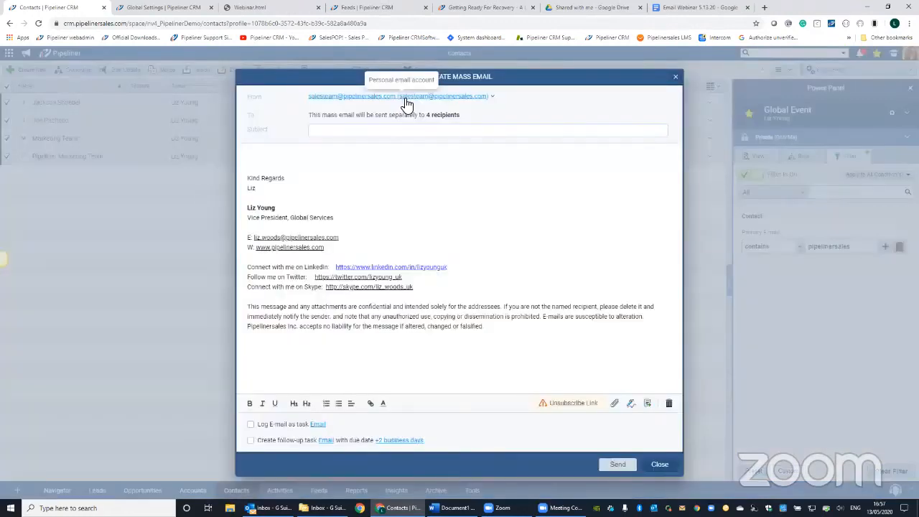
click(494, 101)
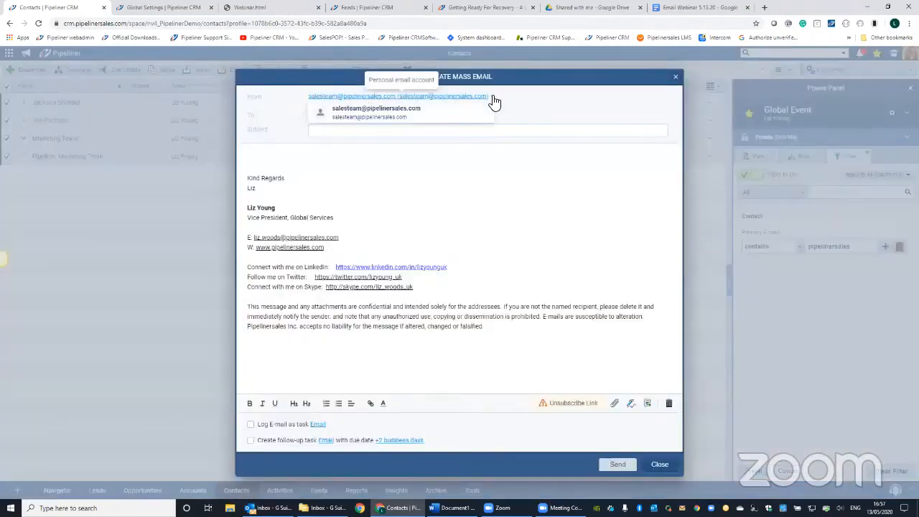
click(412, 115)
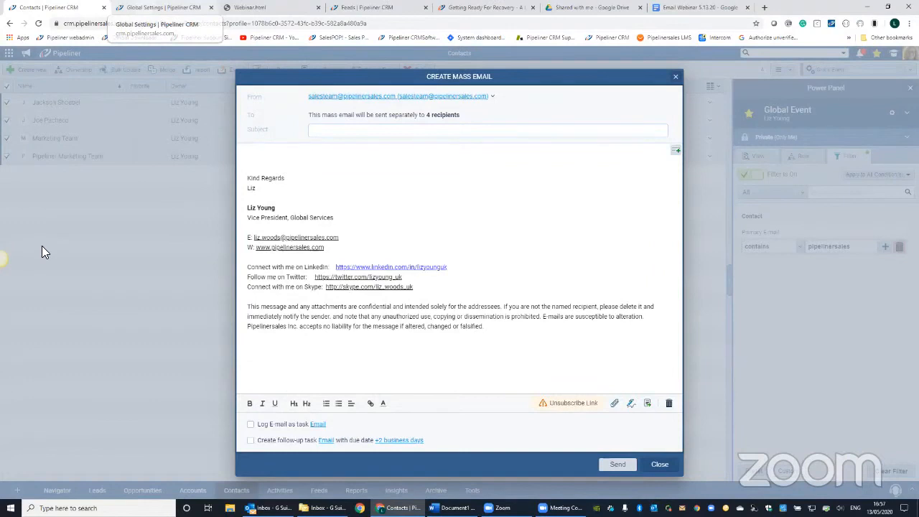
- Add the Pipeliner Sales Microsoft account as a company email account in the admin settings
click(164, 7)
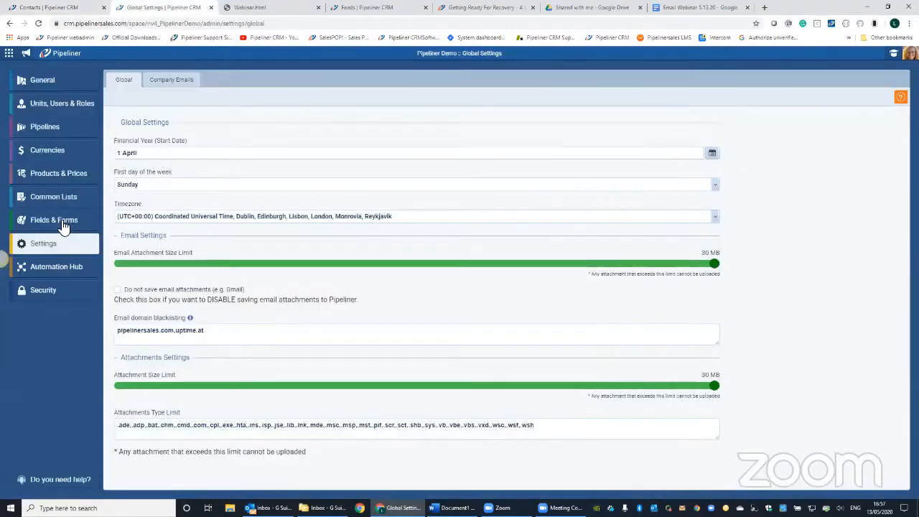
click(171, 81)
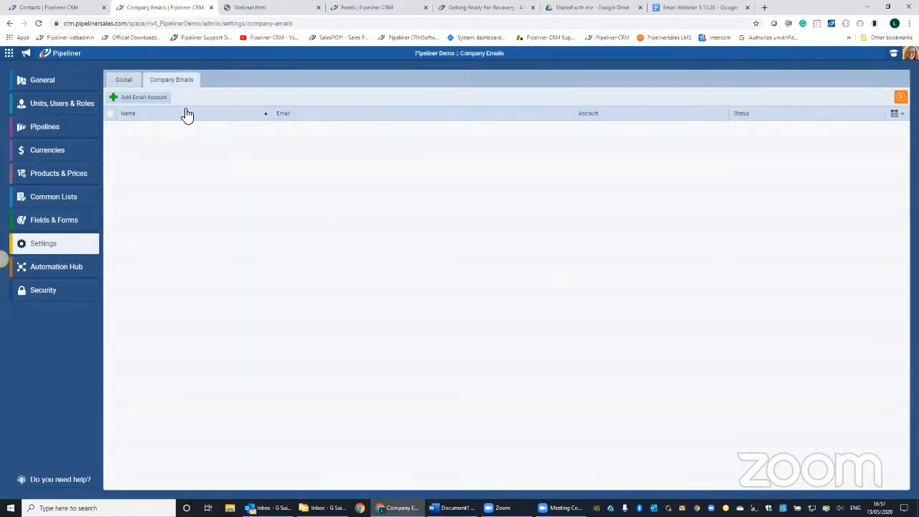
click(128, 101)
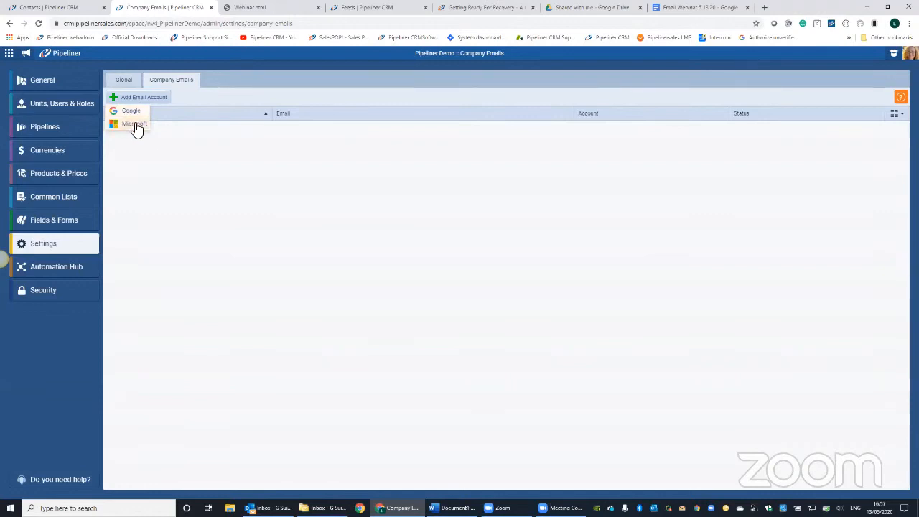
click(135, 124)
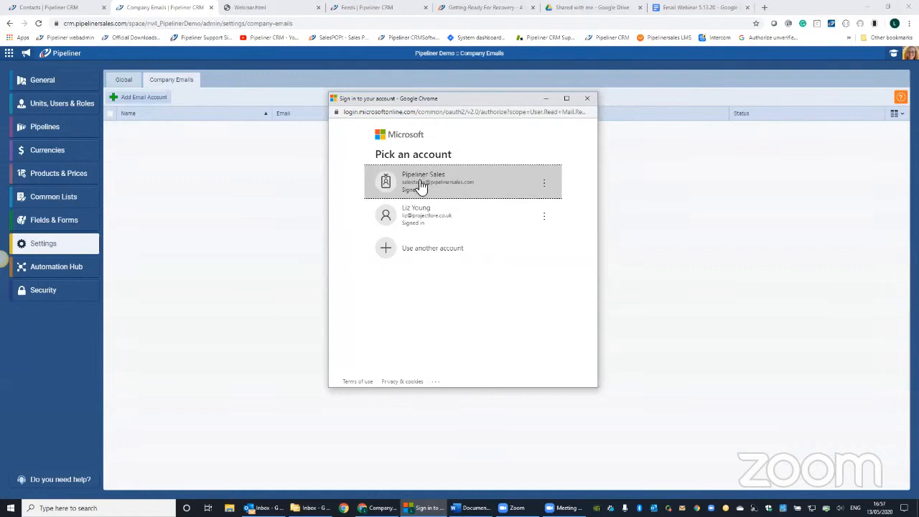
click(448, 186)
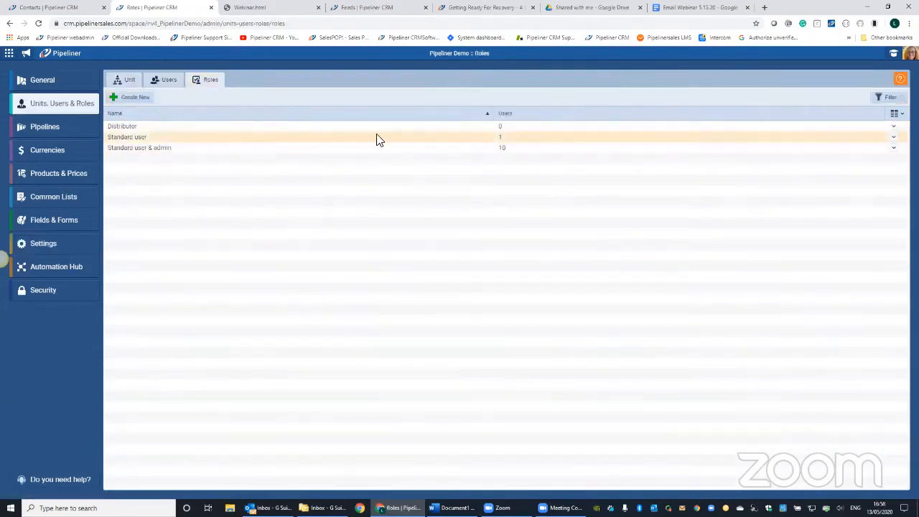
- Review the Company Emails permission in the Standard user role and the mass email's signature, leaving both as they are
click(375, 137)
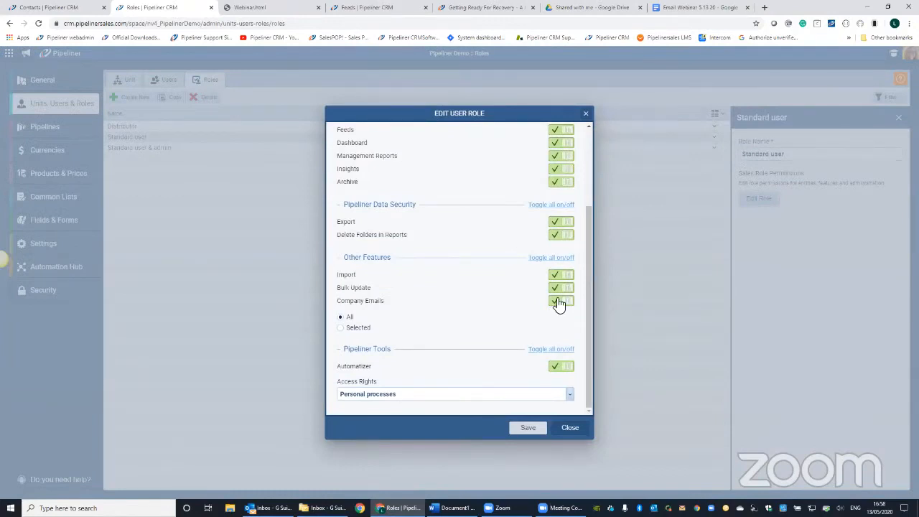
click(571, 429)
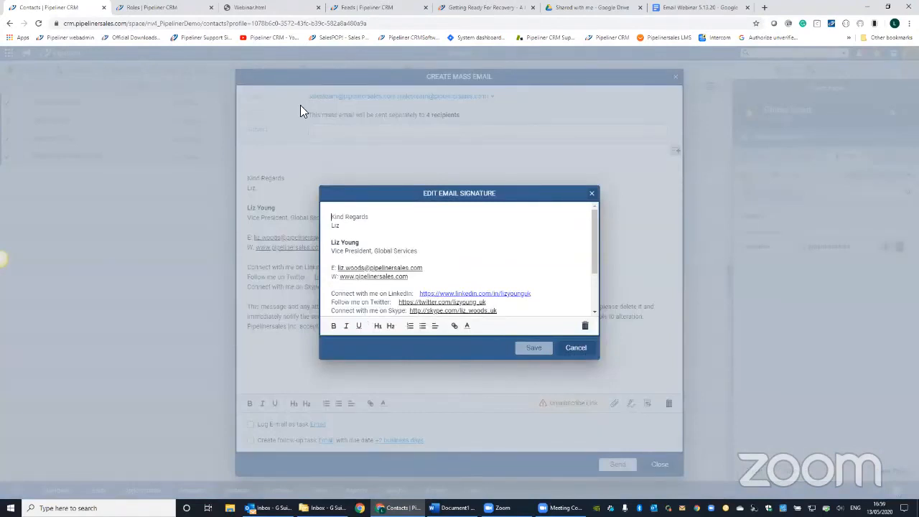
scroll(300, 105, down, 2)
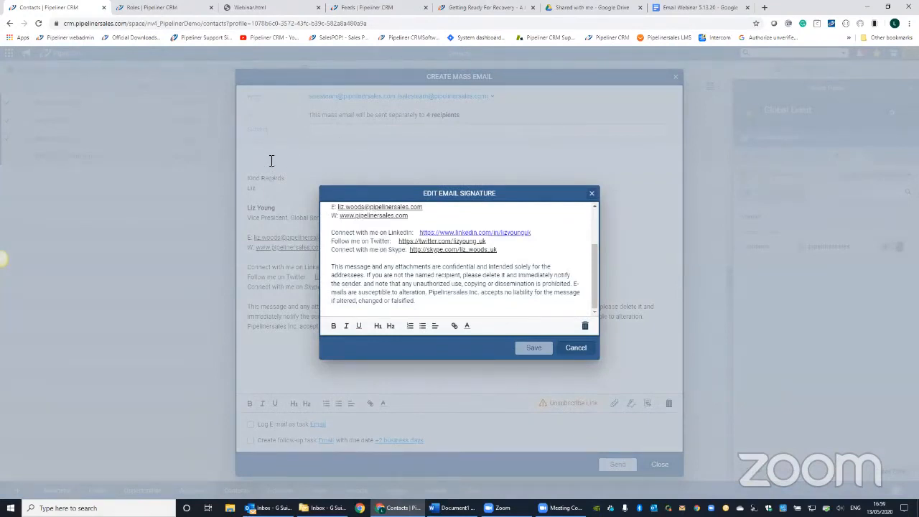
click(576, 348)
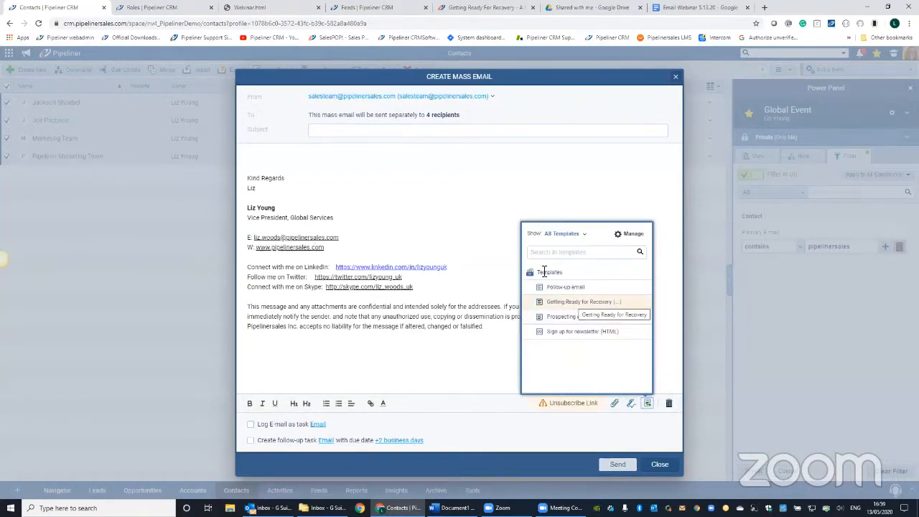
- Apply the "Getting Ready for Recovery" template to the mass email and delete the extra blank line above the personal signature
click(583, 302)
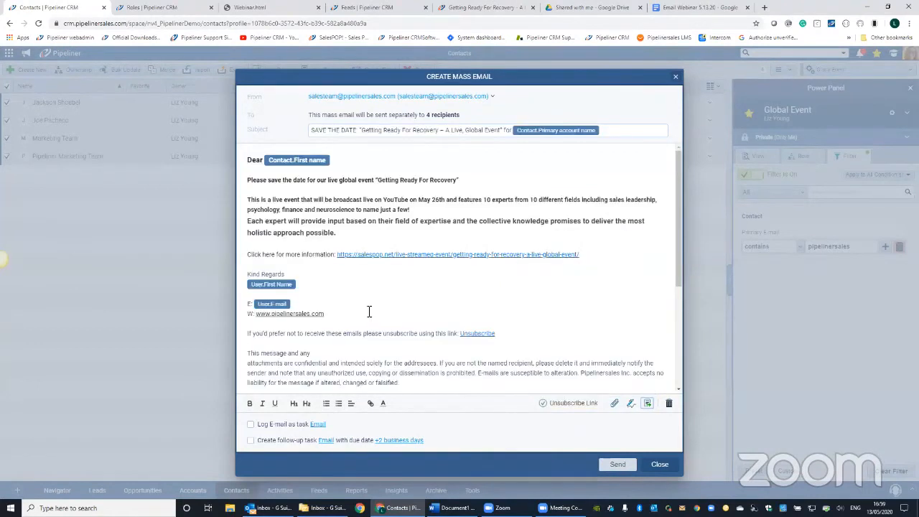
scroll(369, 310, down, 3)
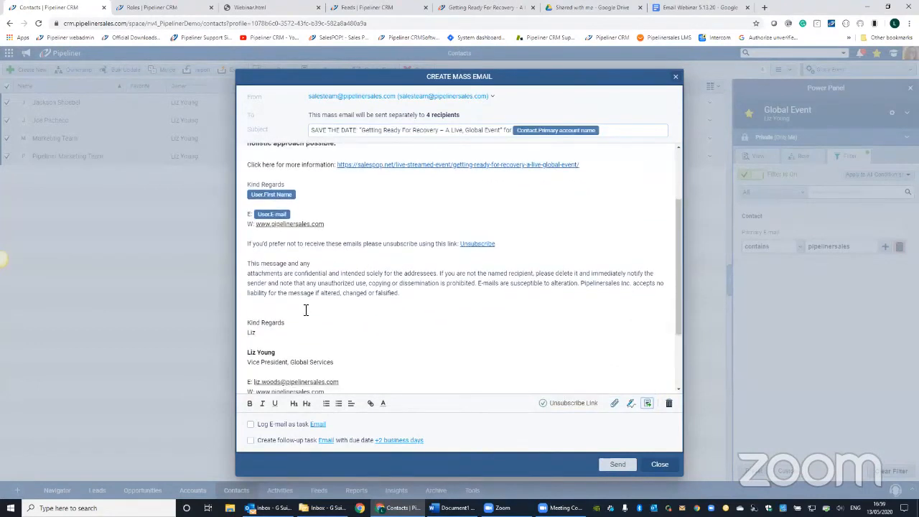
click(305, 311)
key(Delete)
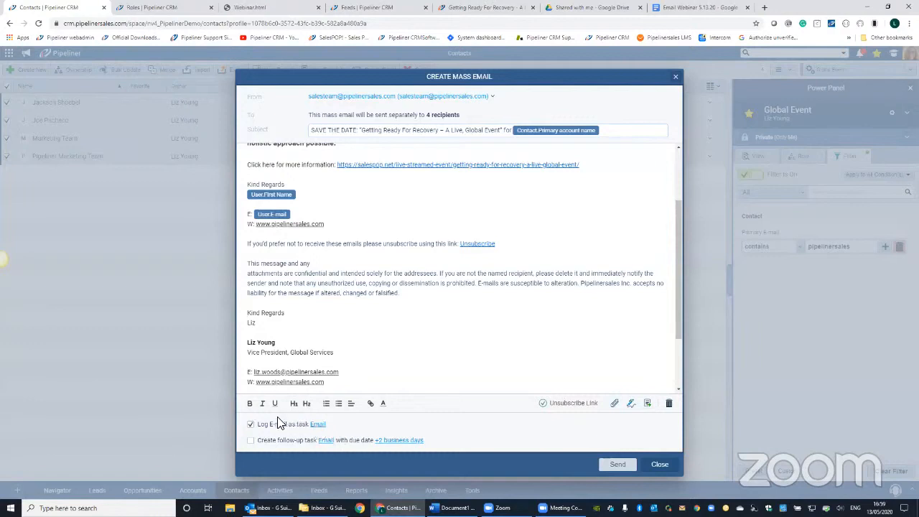
- Log the email as a task and set up a Call follow-up task due in +5 business days
click(250, 424)
click(325, 440)
click(343, 429)
click(394, 440)
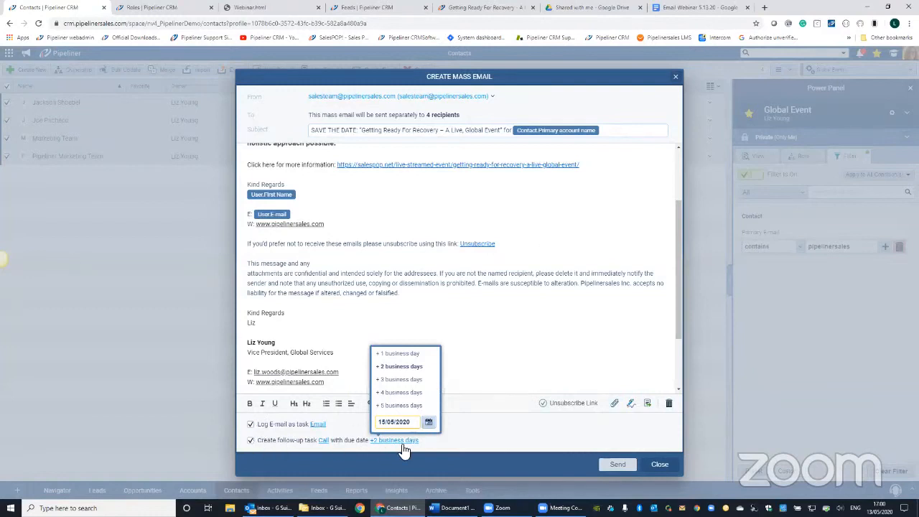
click(403, 406)
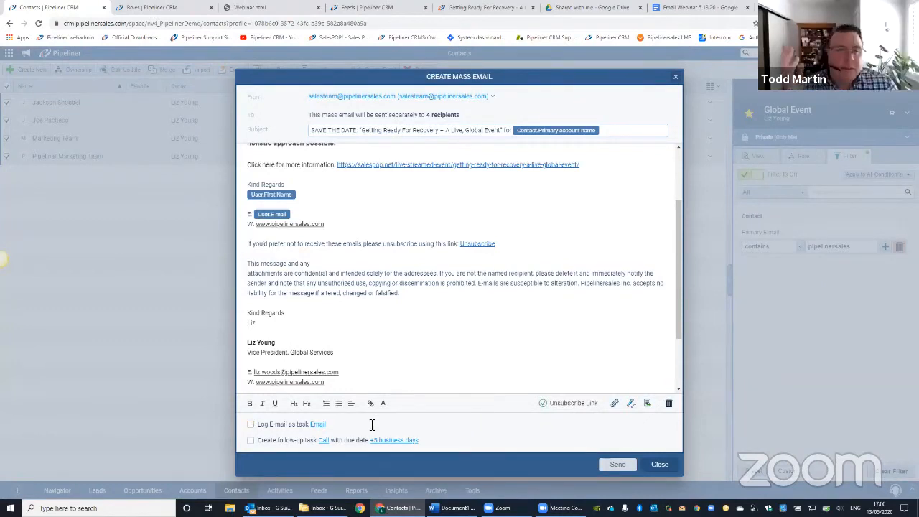
- Send the mass email and open the Mass Emails stream in Feeds
click(623, 463)
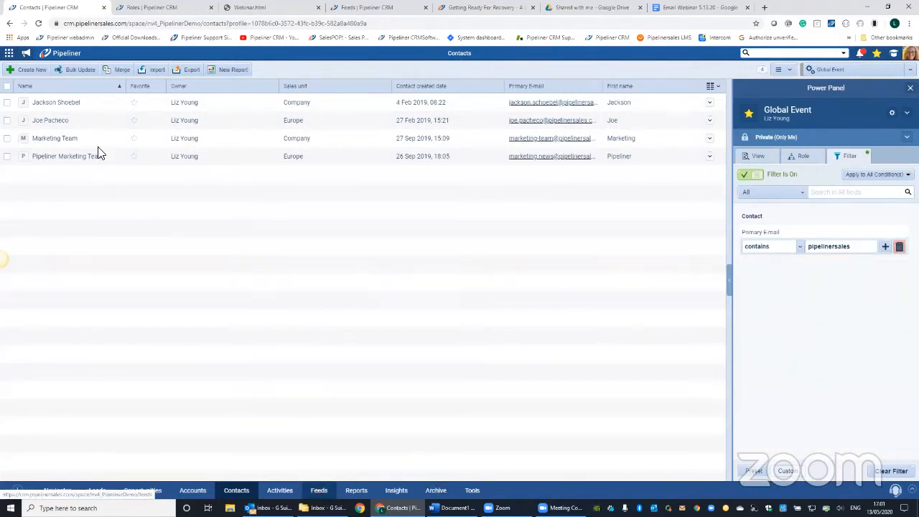
click(325, 492)
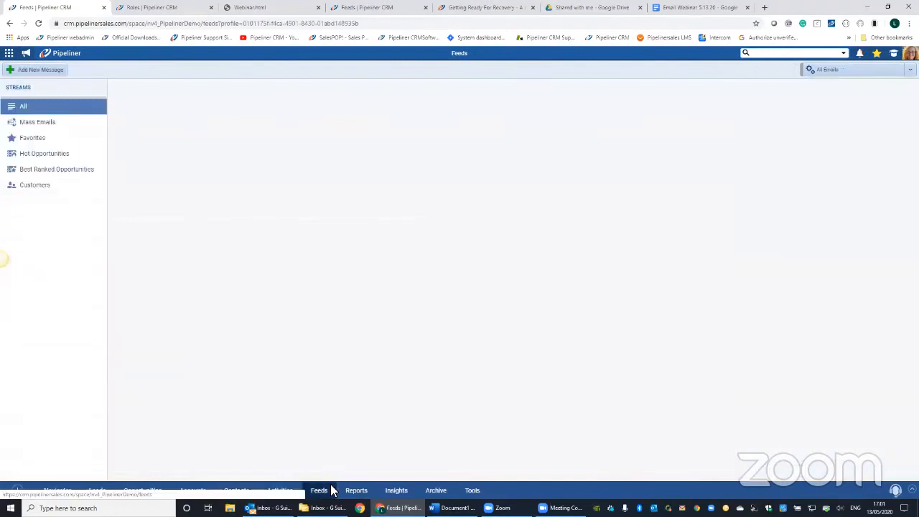
click(48, 130)
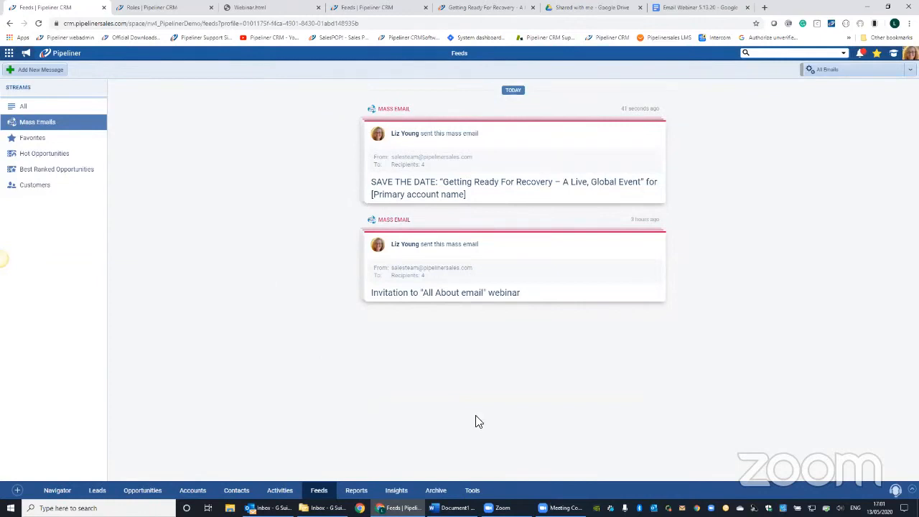
- Look through the All stream in Feeds and return to the Mass Emails stream
click(79, 112)
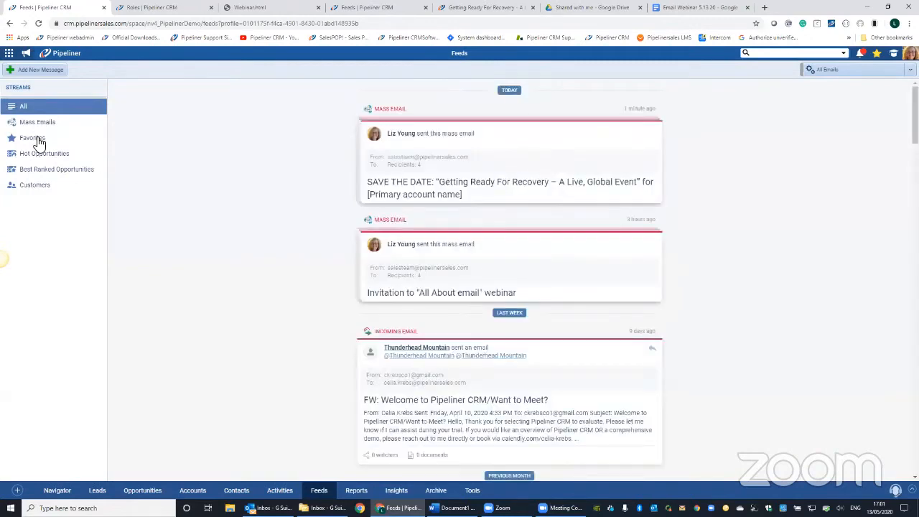
scroll(55, 129, down, 3)
click(84, 123)
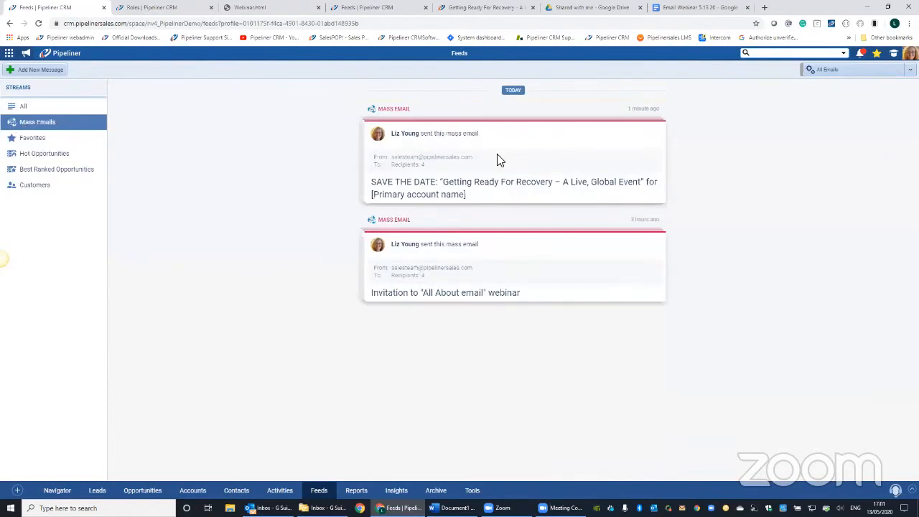
- Examine the delivery statistics and the opened and unsubscribed recipients of the "SAVE THE DATE" mass email, and close it
click(517, 157)
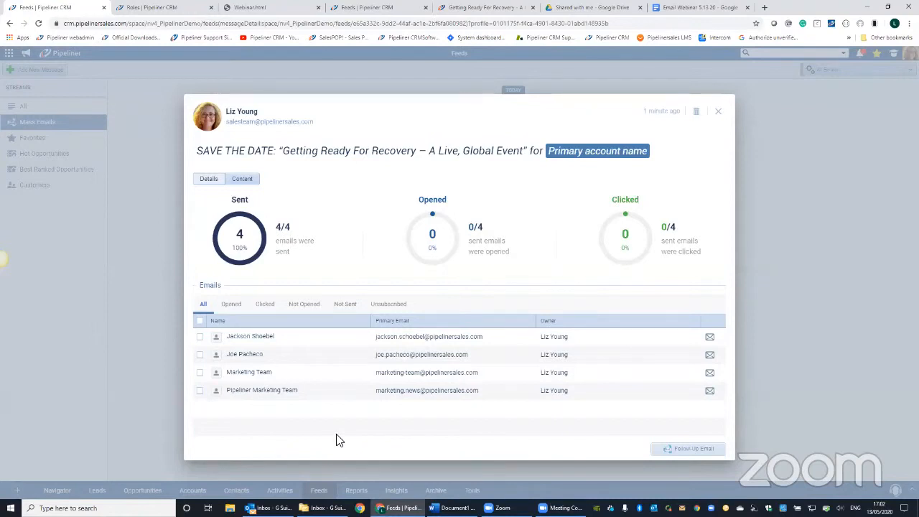
click(234, 304)
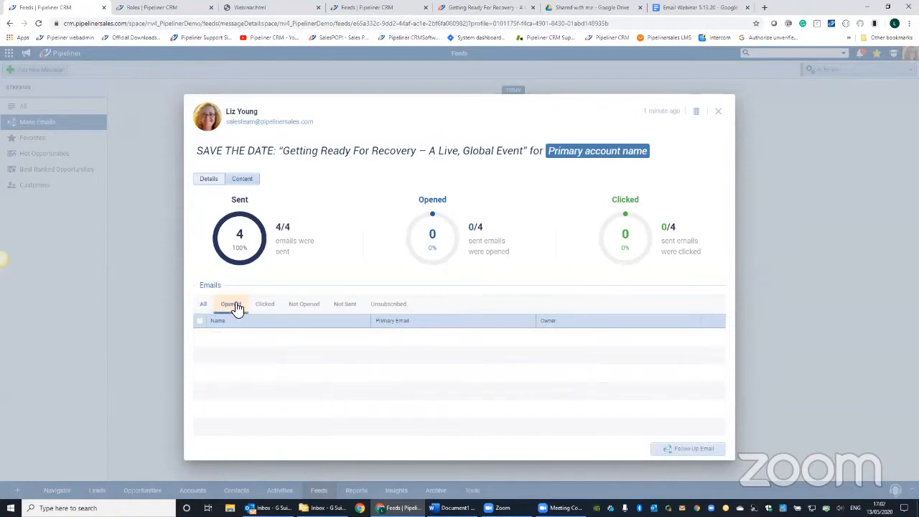
click(401, 305)
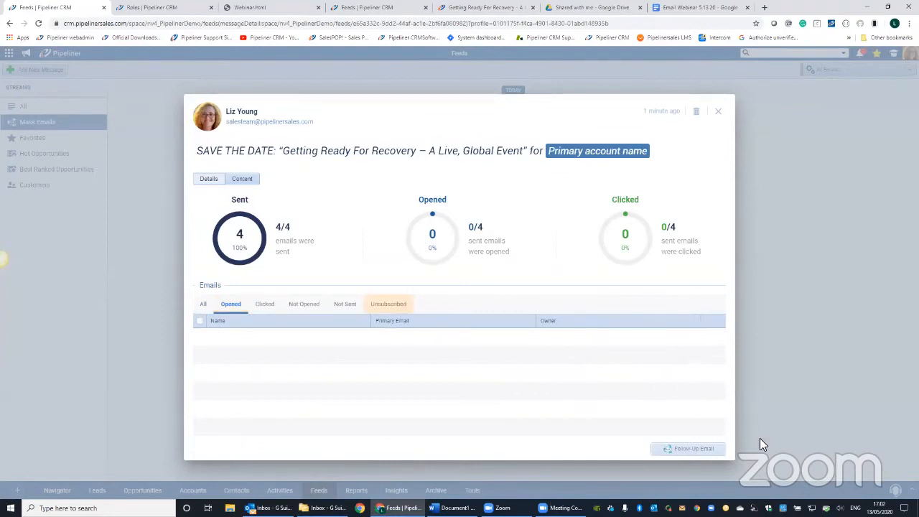
click(721, 113)
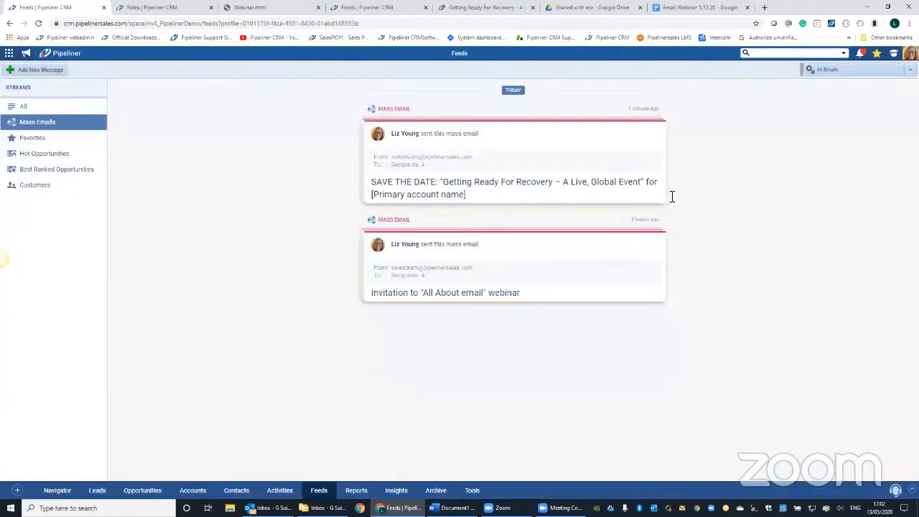
- Examine the statistics of the "All About email" webinar invitation by clicked, not opened and not sent recipients
click(670, 197)
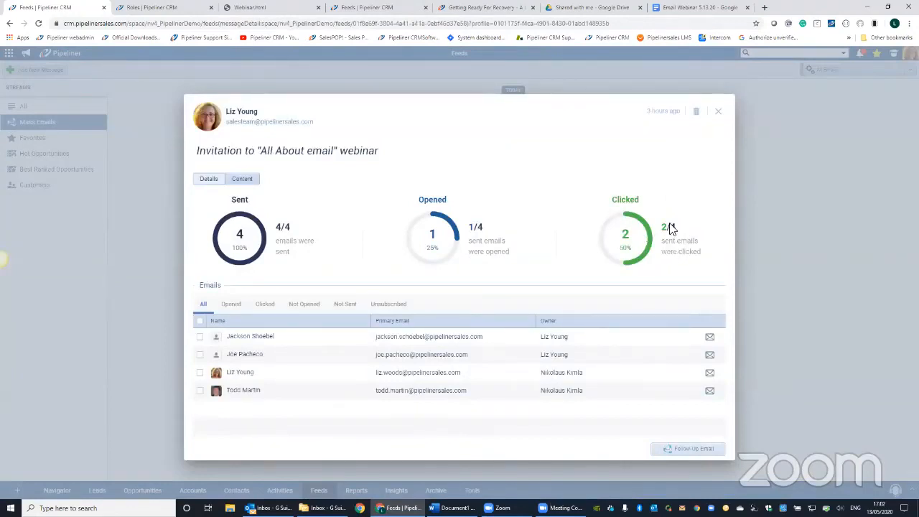
click(306, 303)
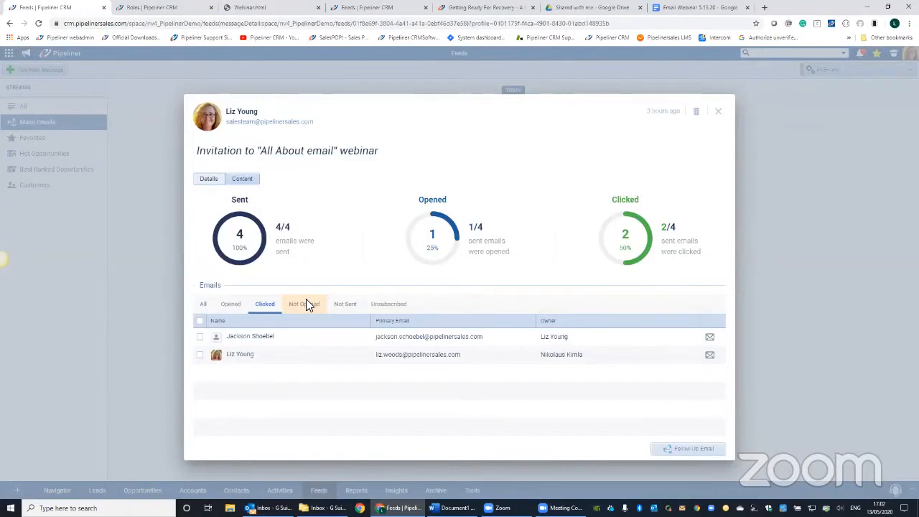
click(306, 304)
click(346, 304)
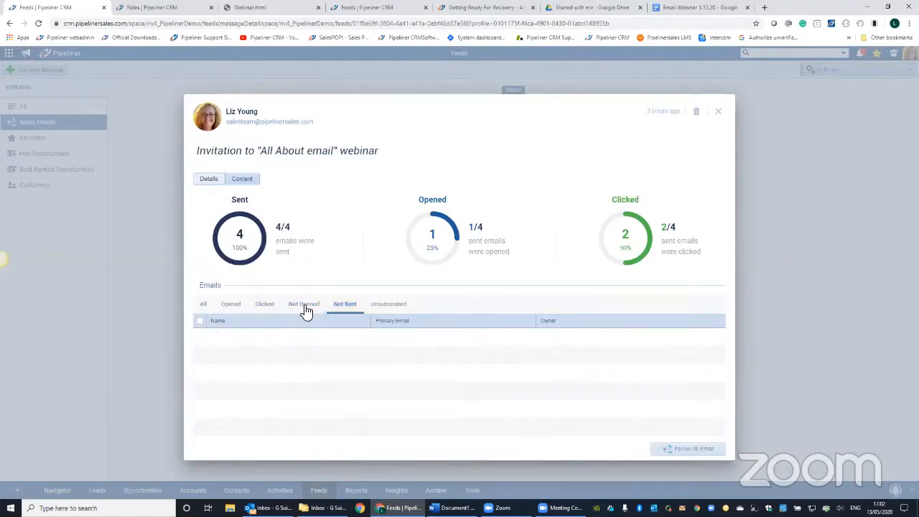
- Start a mass follow-up email to all recipients who have not opened the webinar invitation, and discard it
click(201, 321)
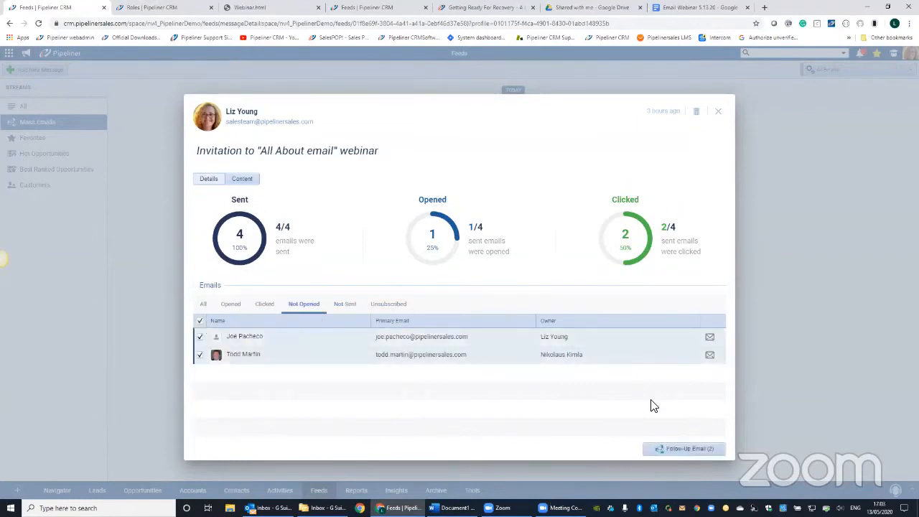
click(683, 447)
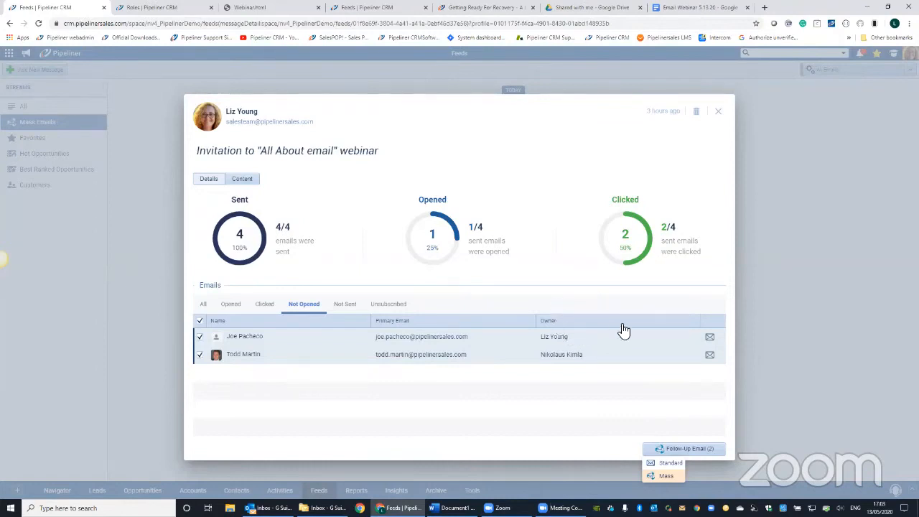
click(666, 474)
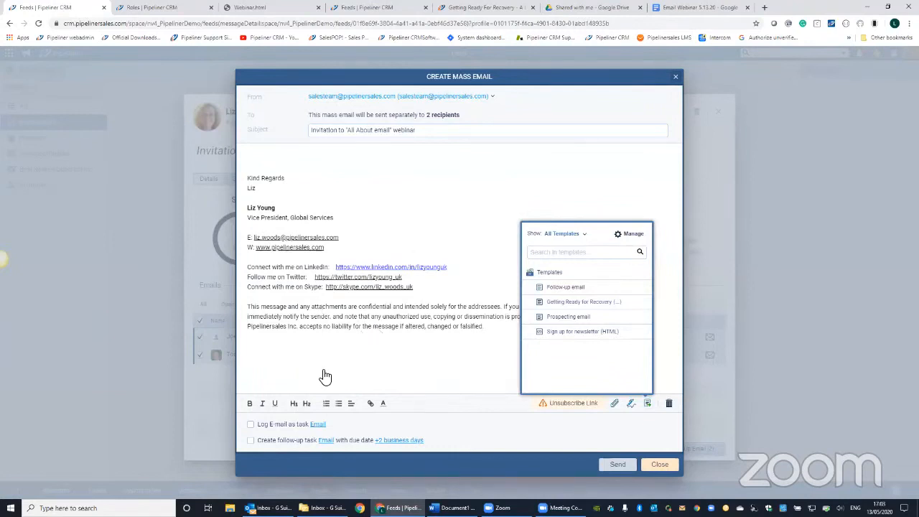
key(Escape)
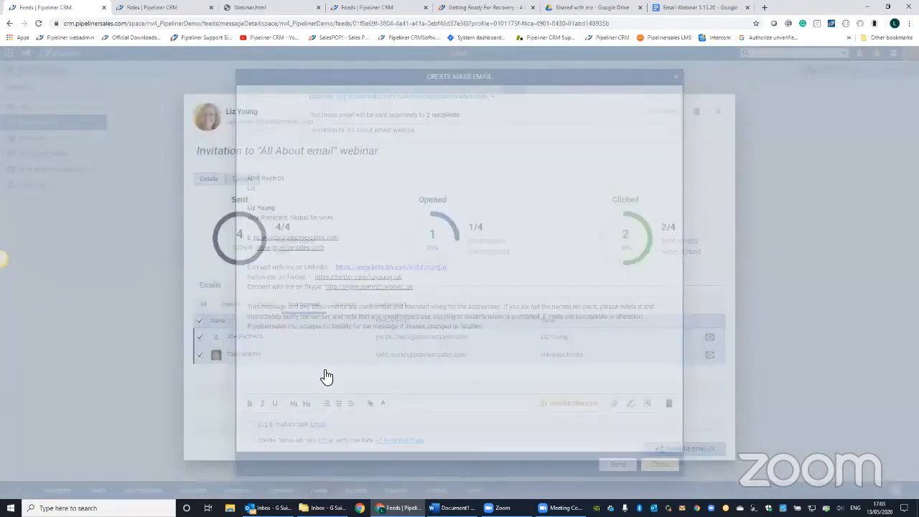
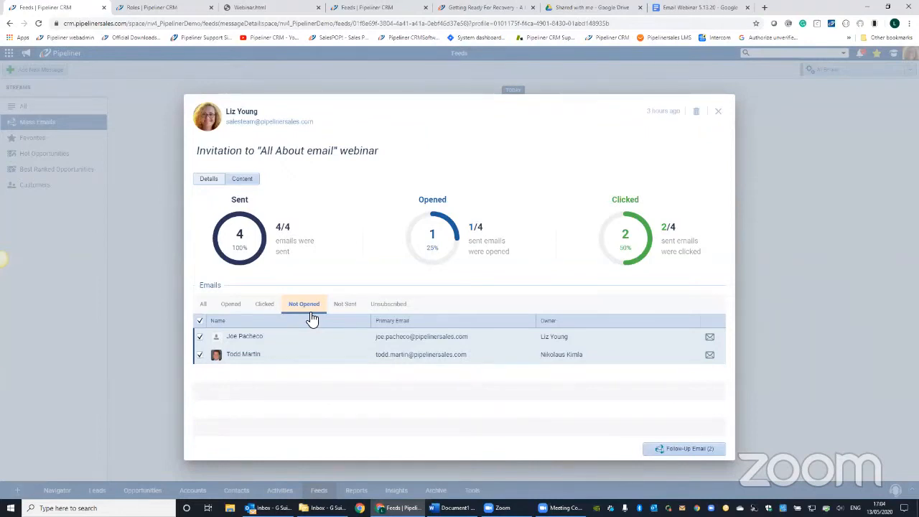
- List the recipients who opened the webinar invitation and examine the first recipient's email tracking history in their contact feed
click(231, 306)
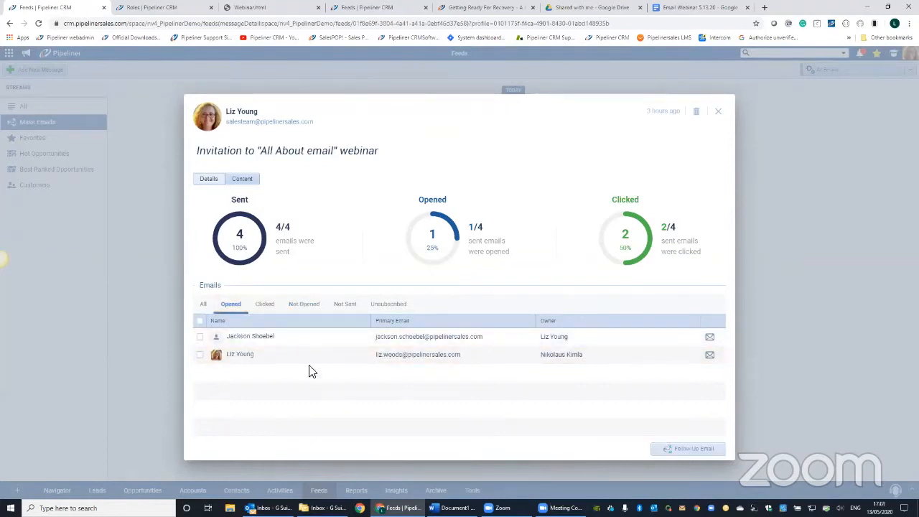
click(244, 358)
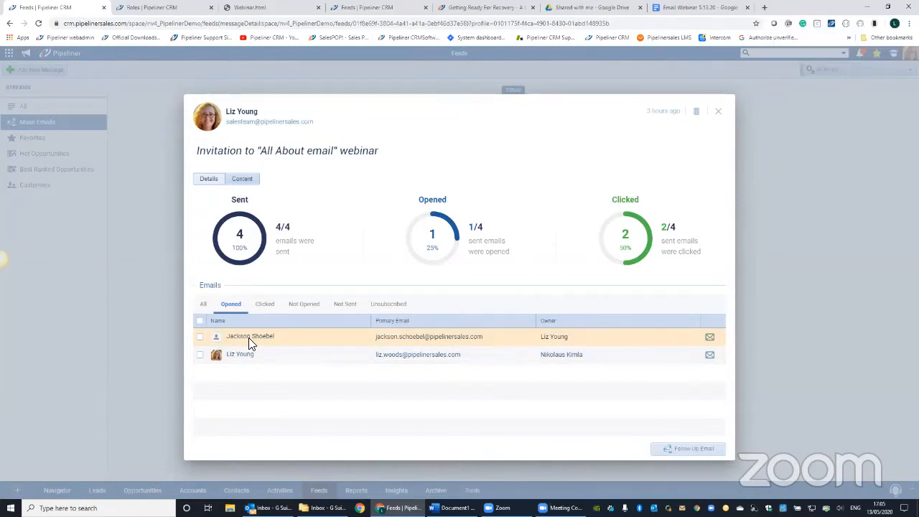
drag(248, 338, 418, 327)
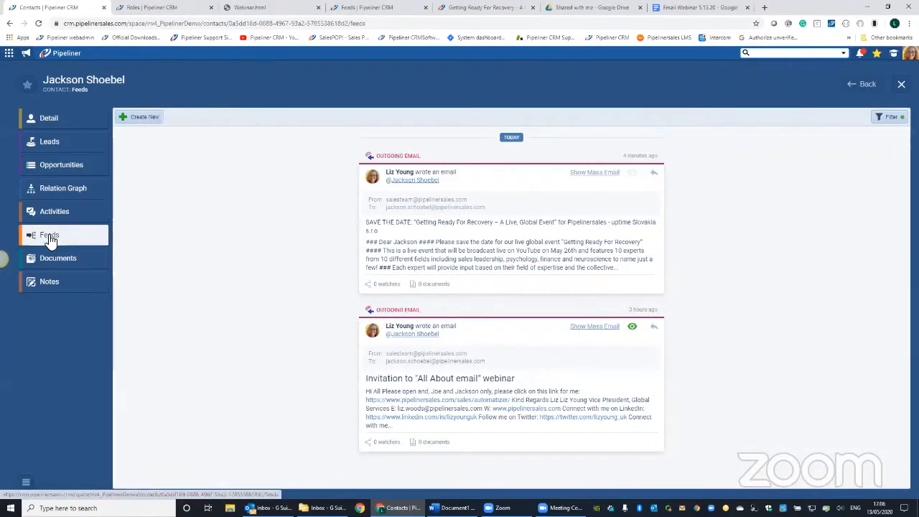
click(633, 329)
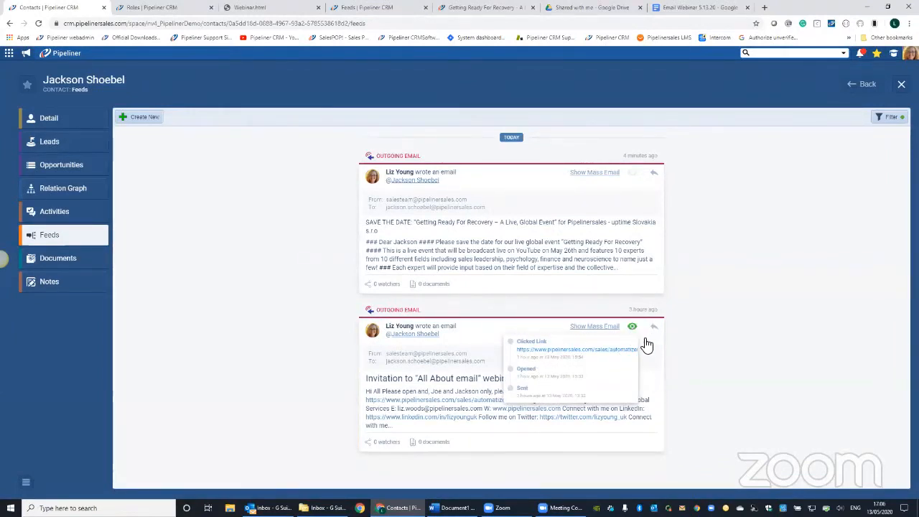
- Examine the clicked recipients of the webinar invitation from the contact's feed, and return to the Mass Emails stream
click(635, 175)
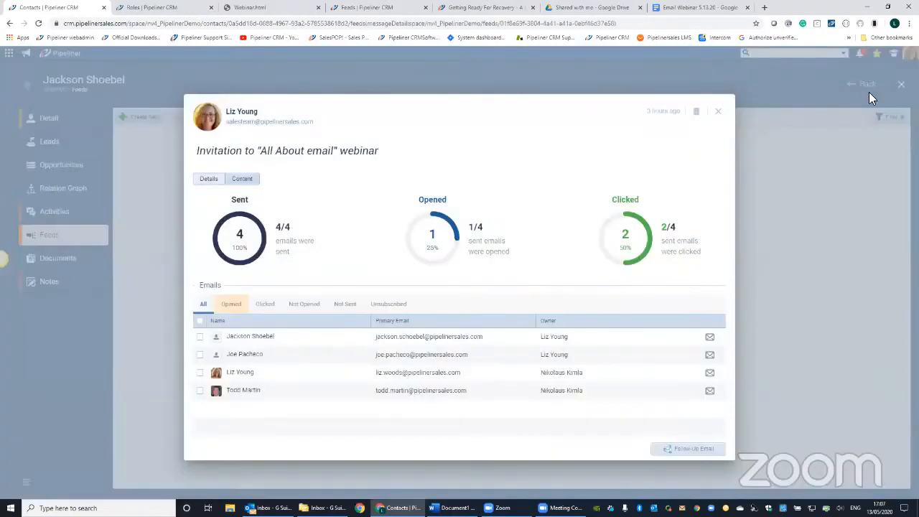
click(265, 304)
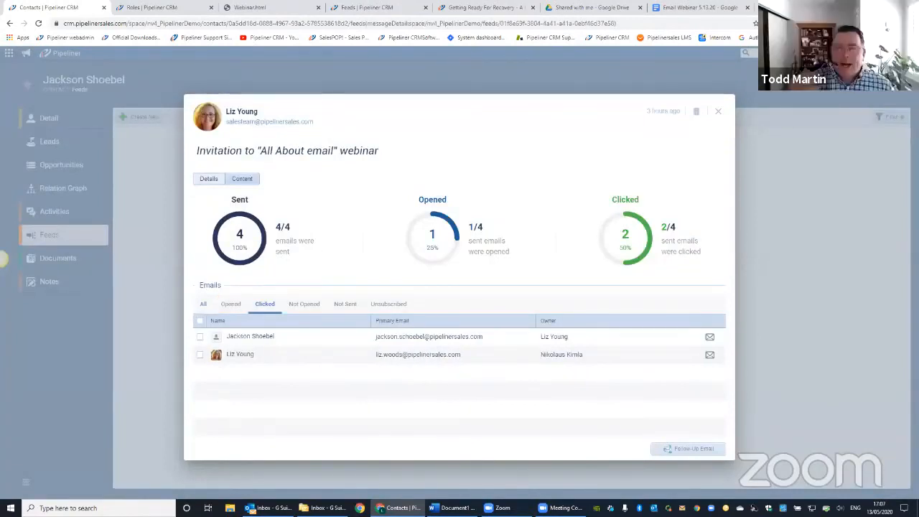
click(718, 112)
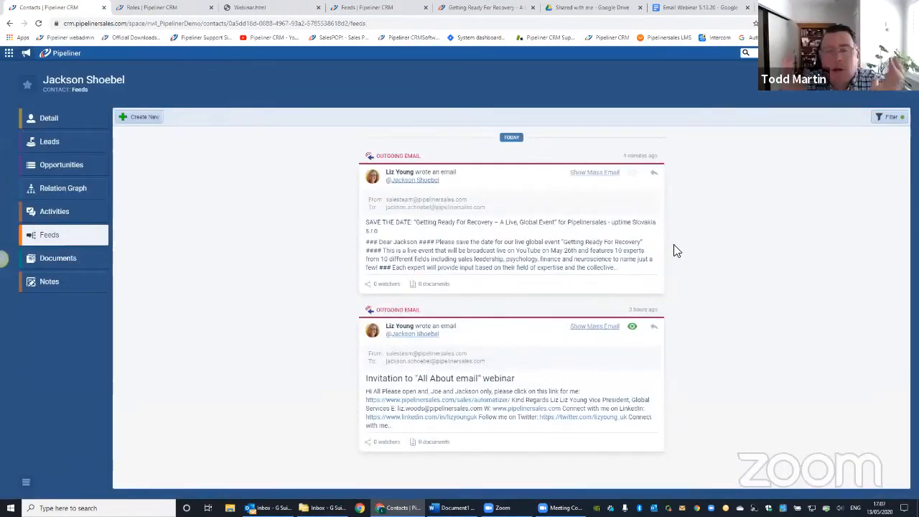
key(alt+Left)
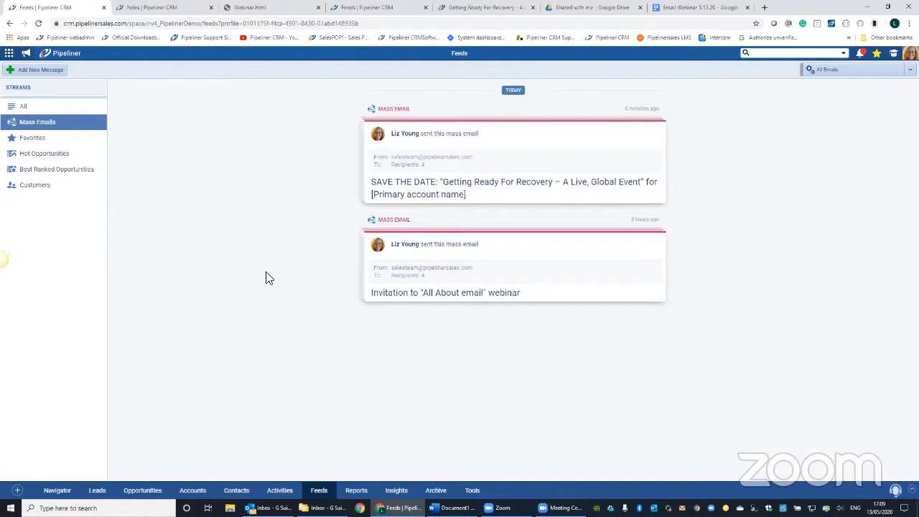
- Open the "Welcome Email for New Lead" process in the Automatizer
click(470, 488)
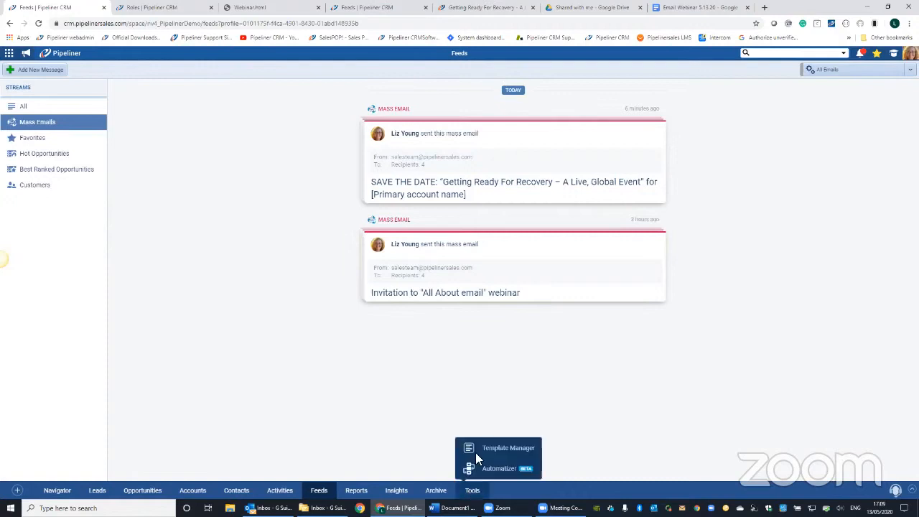
click(489, 449)
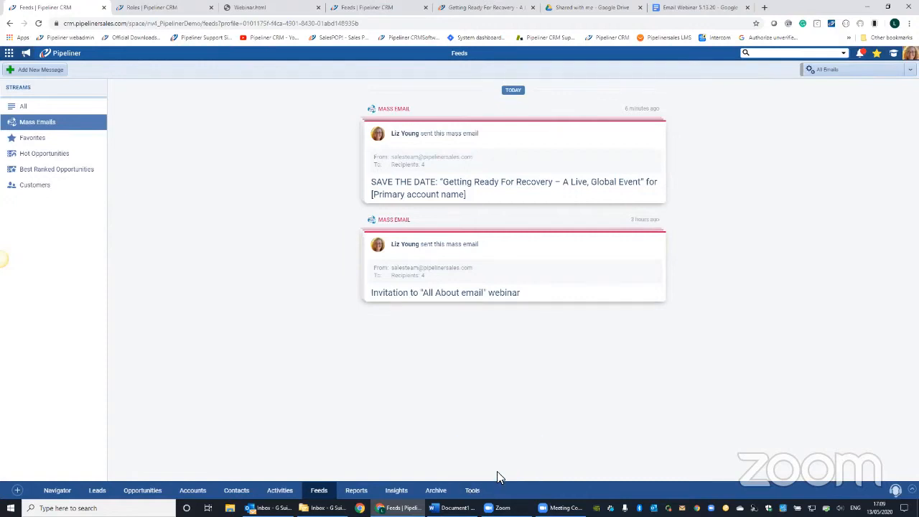
click(476, 490)
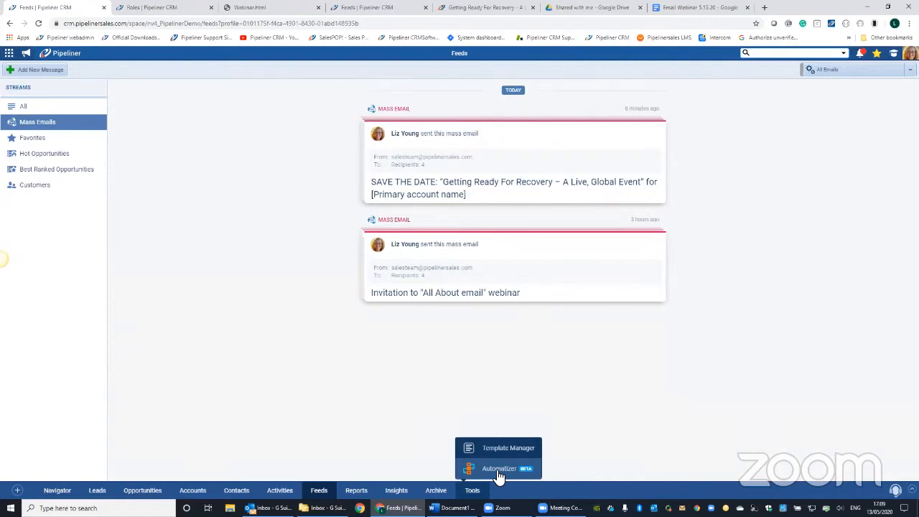
click(500, 470)
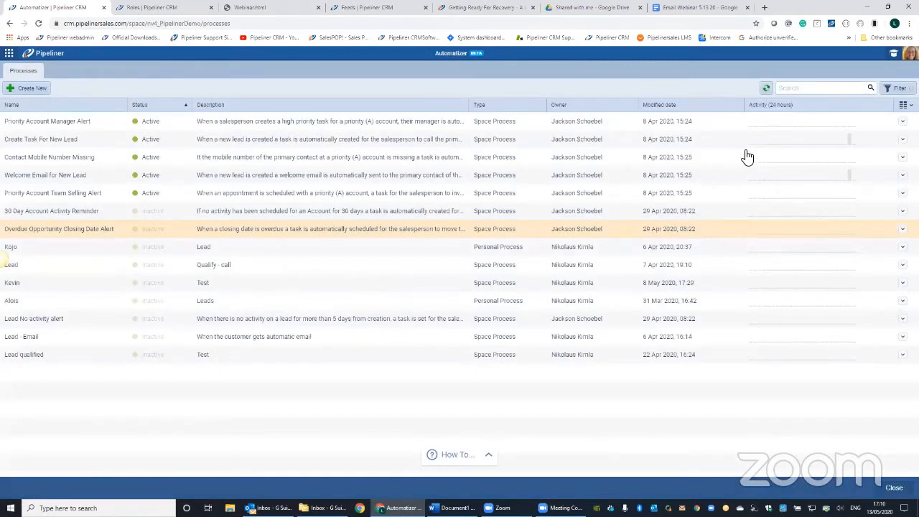
click(747, 157)
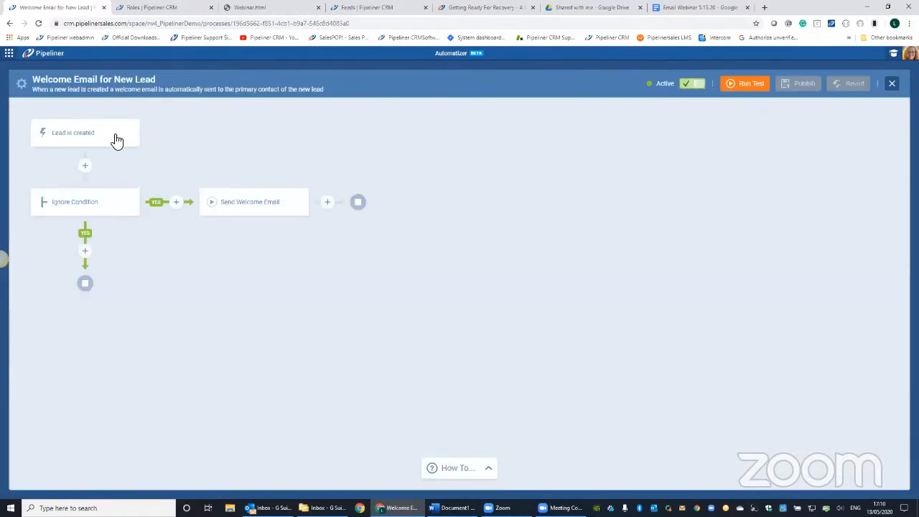
- Examine the process's start trigger, Ignore Condition and Send Welcome Email action, including the templates available for its email
click(117, 140)
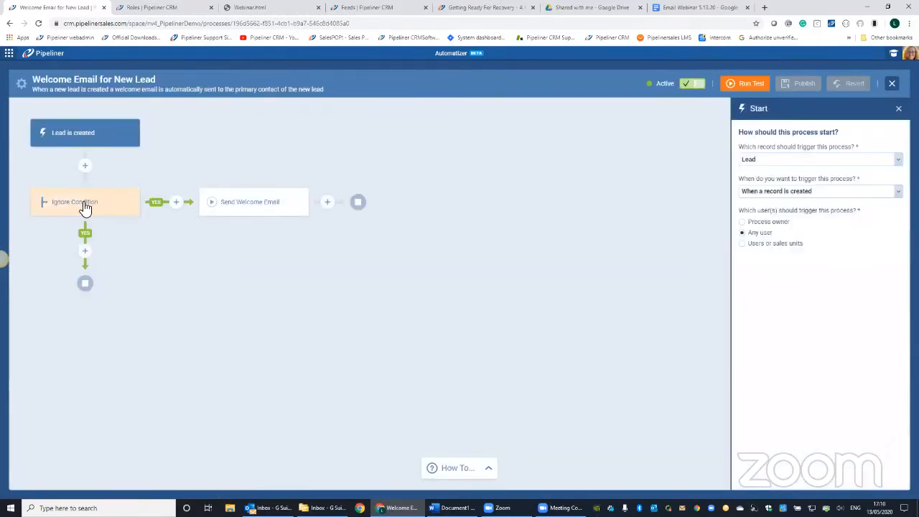
click(72, 211)
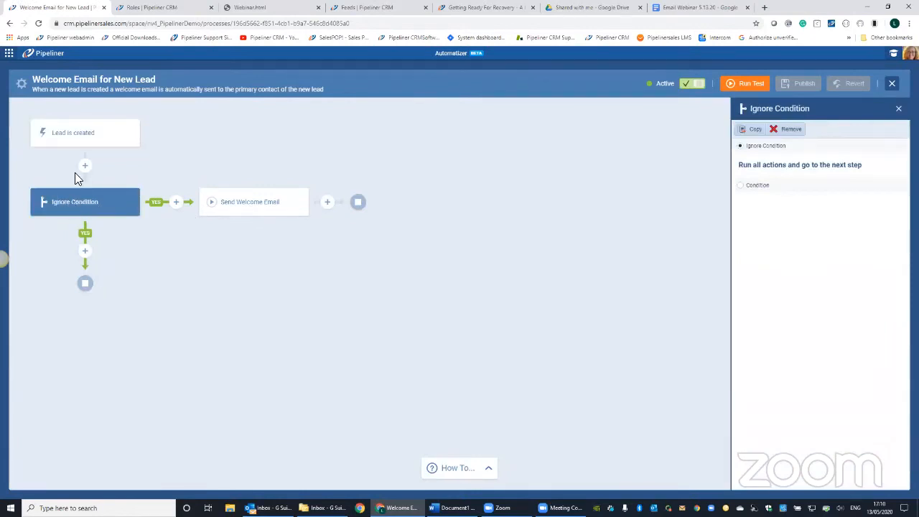
click(247, 207)
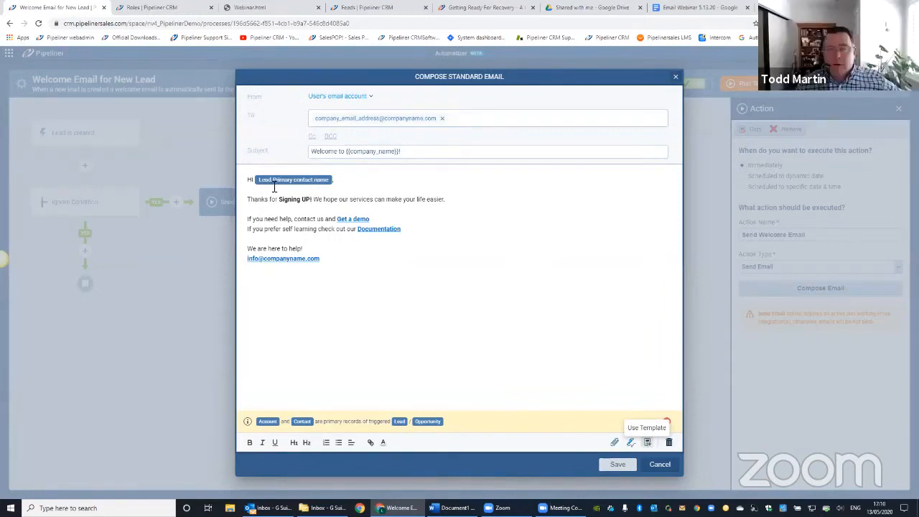
click(648, 443)
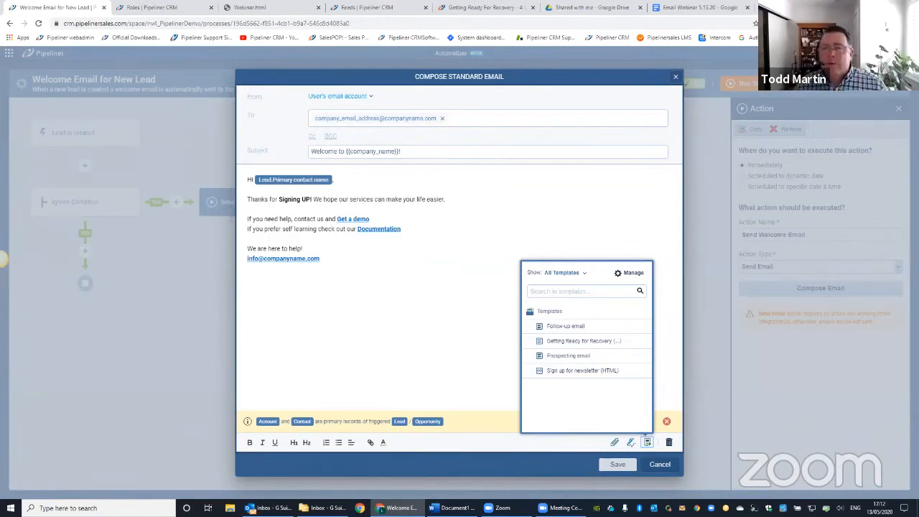
click(764, 8)
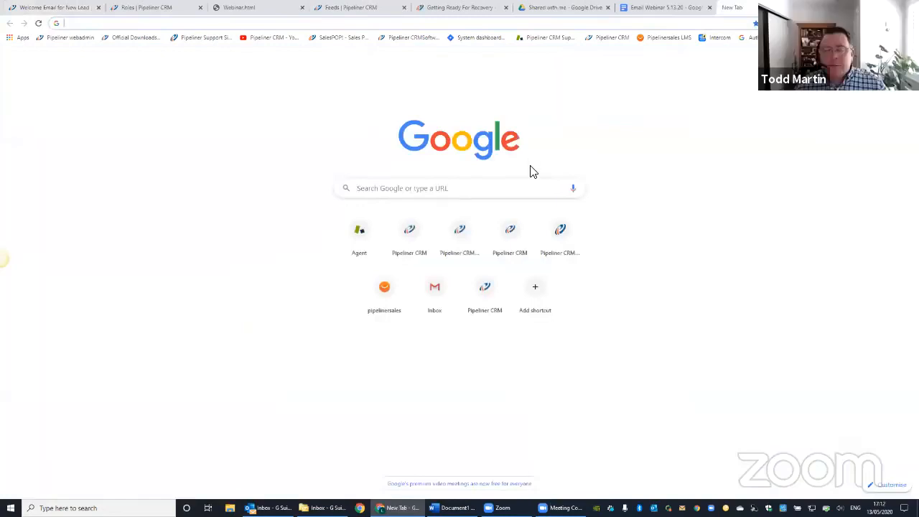
text(help)
key(Return)
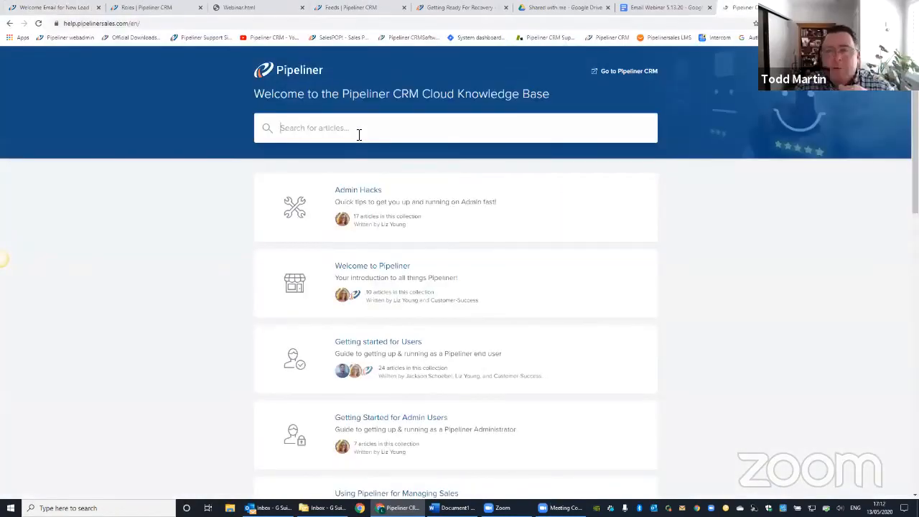
click(359, 135)
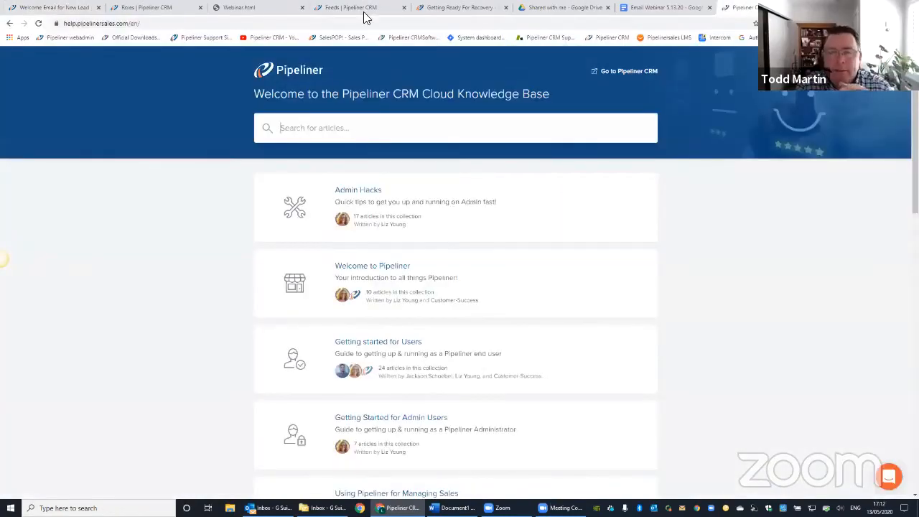
text(em)
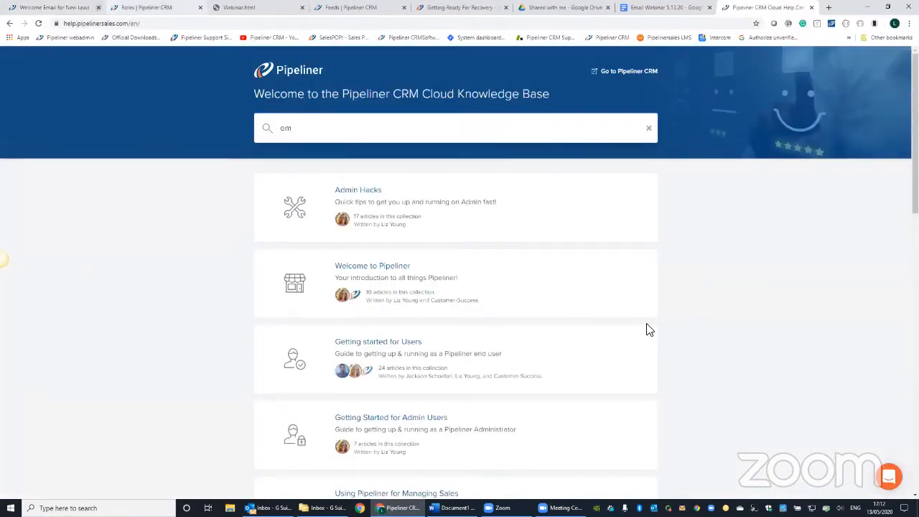
- Return to Pipeliner, open the Knowledge Base from there, and search its articles for "email", looking through the list
click(54, 8)
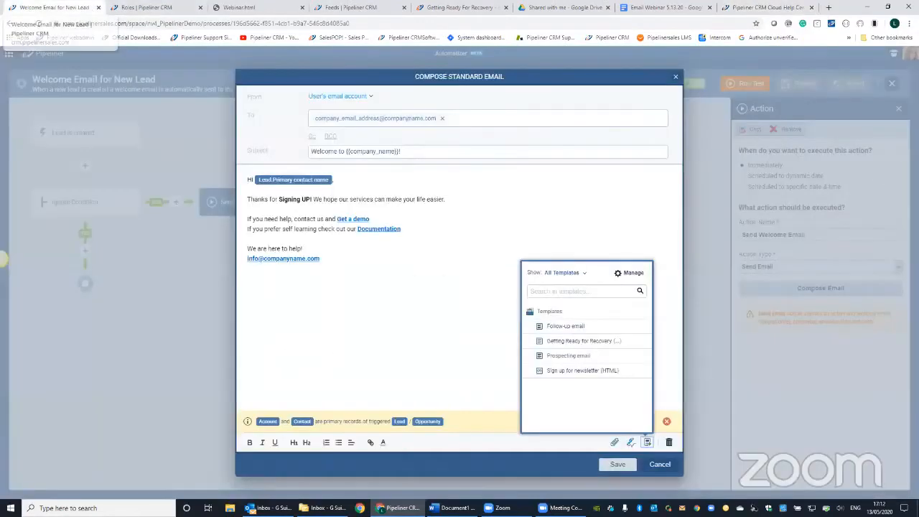
click(869, 93)
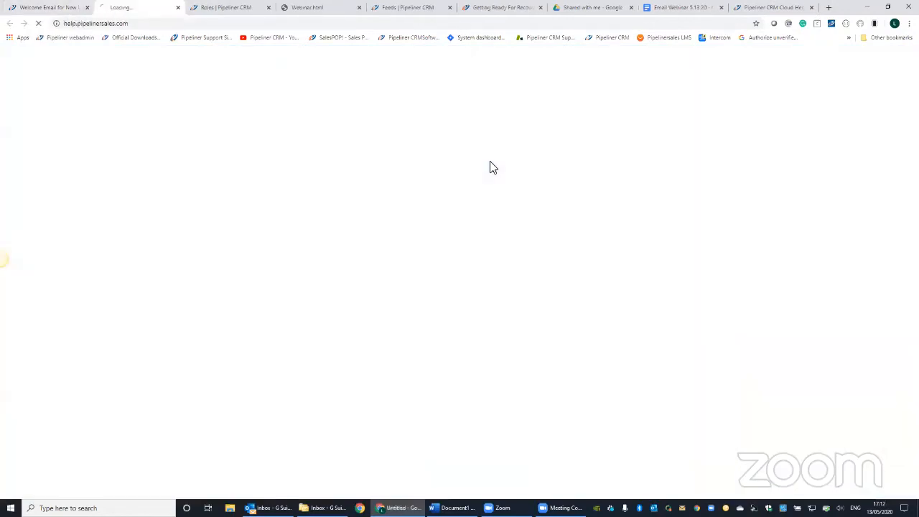
text(email)
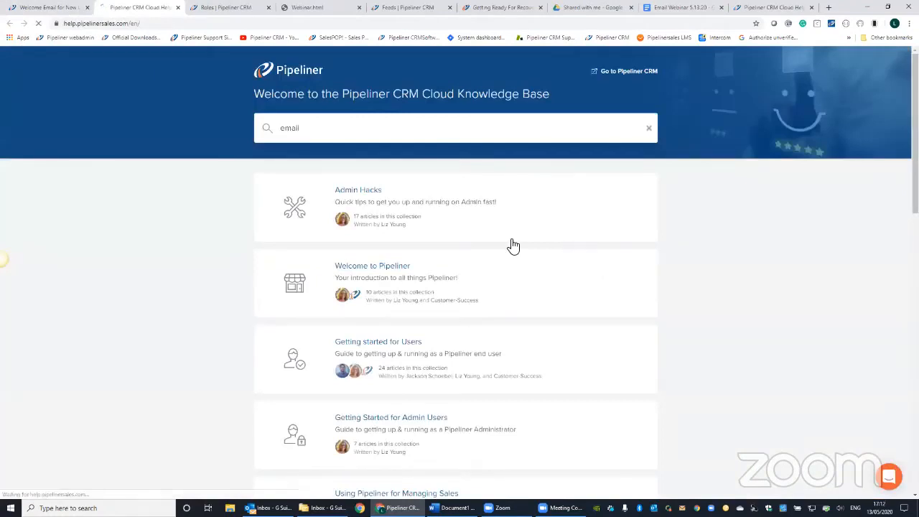
key(Return)
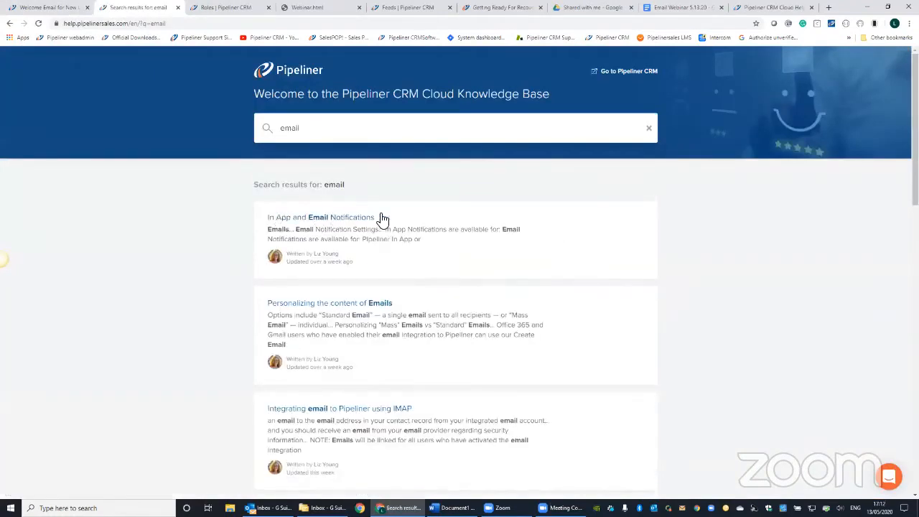
scroll(650, 281, down, 3)
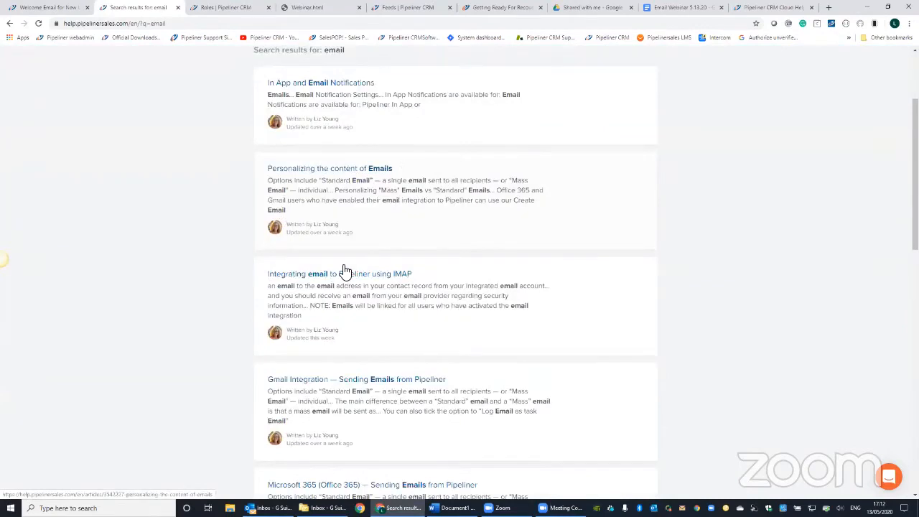
scroll(344, 271, down, 5)
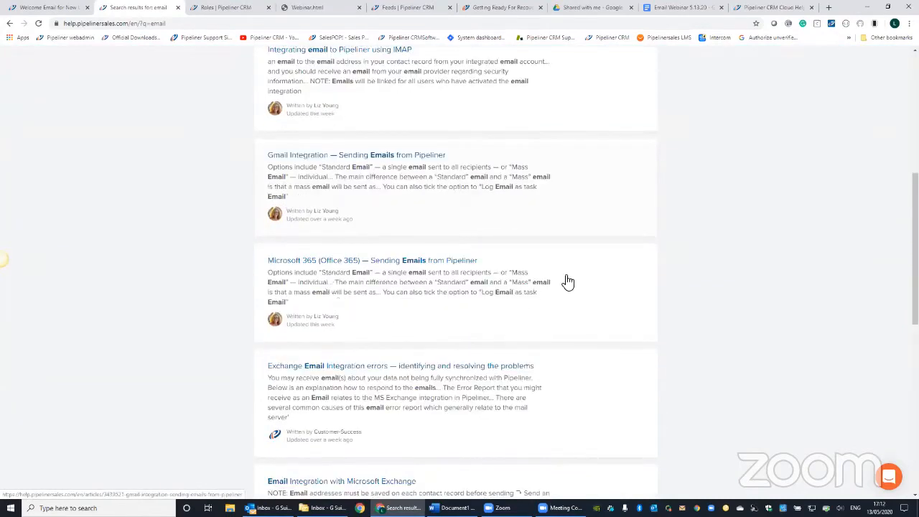
scroll(359, 118, down, 1)
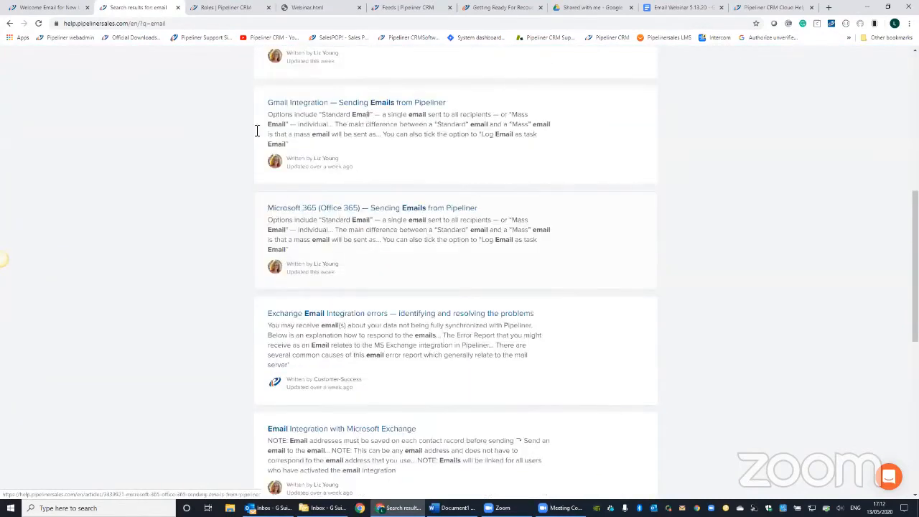
scroll(257, 131, down, 6)
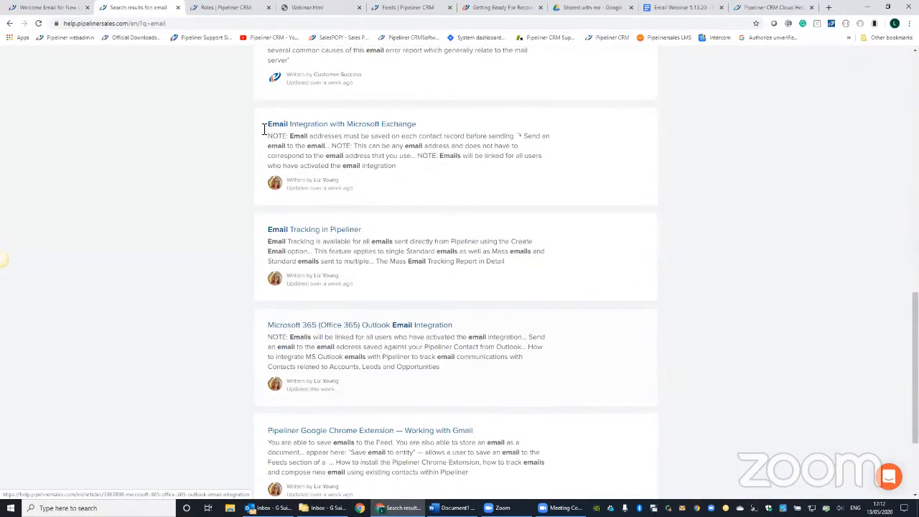
scroll(263, 130, up, 14)
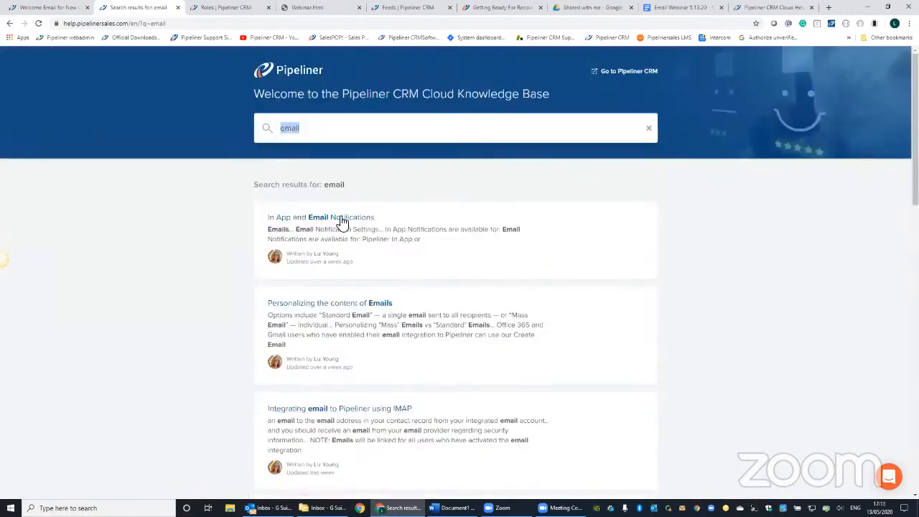
- Search the Knowledge Base for "mass" and read through the "Sending a Mass Email Campaign" article
text(mass)
key(Return)
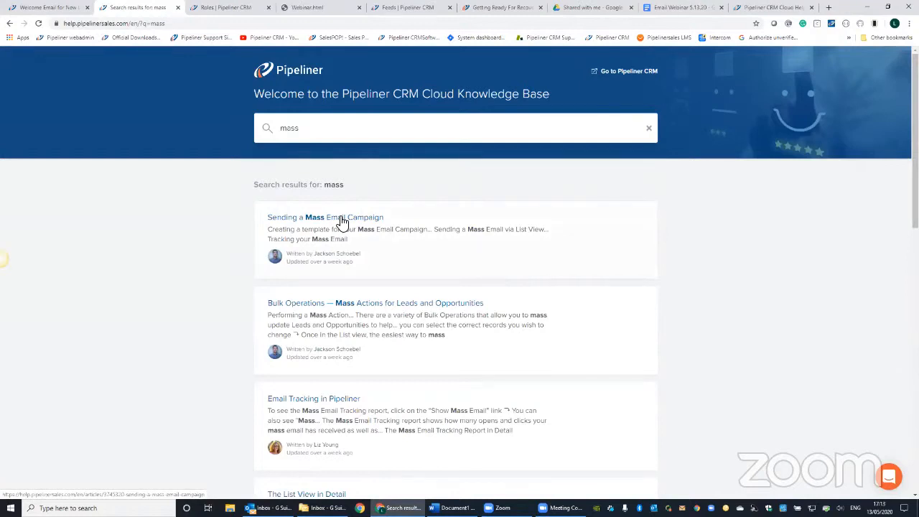
click(321, 218)
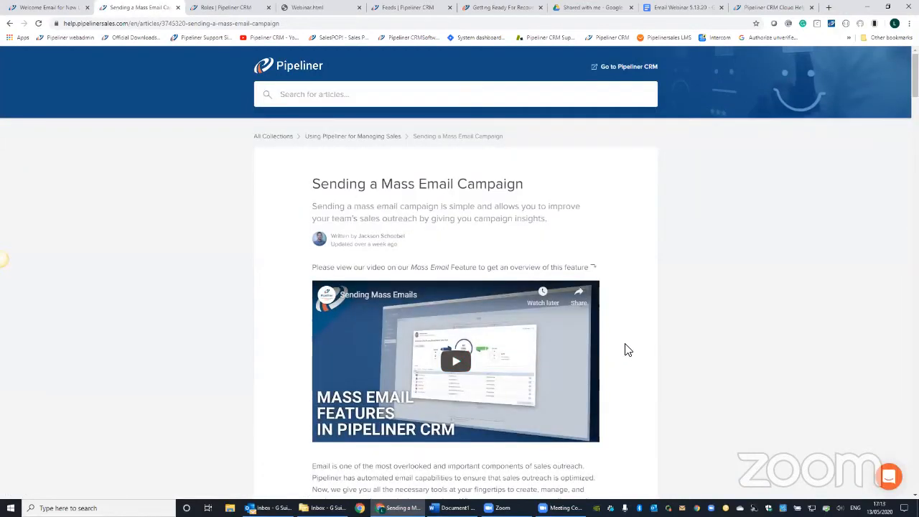
scroll(617, 344, down, 1)
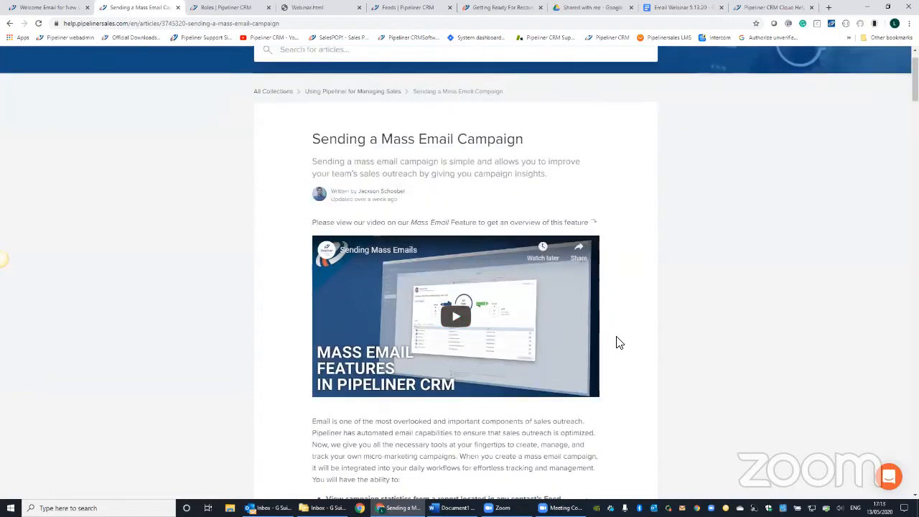
scroll(617, 344, down, 3)
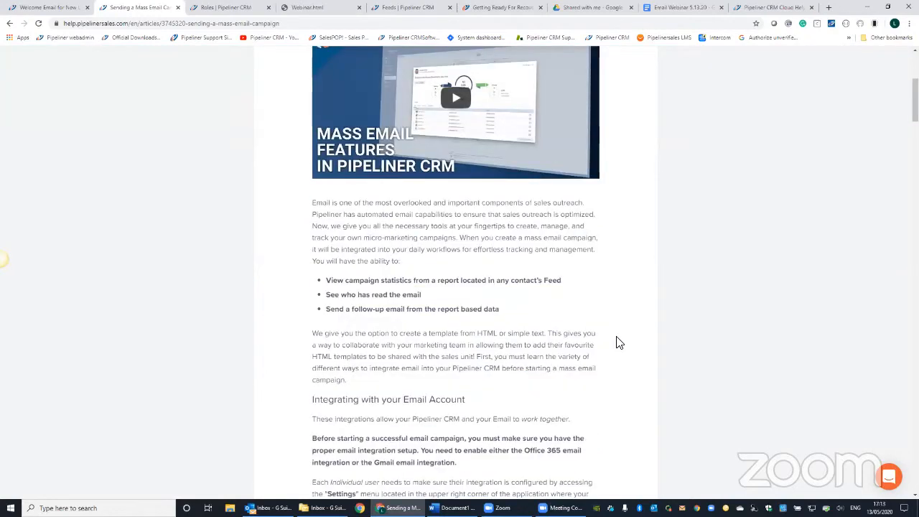
scroll(620, 343, down, 5)
scroll(620, 344, down, 7)
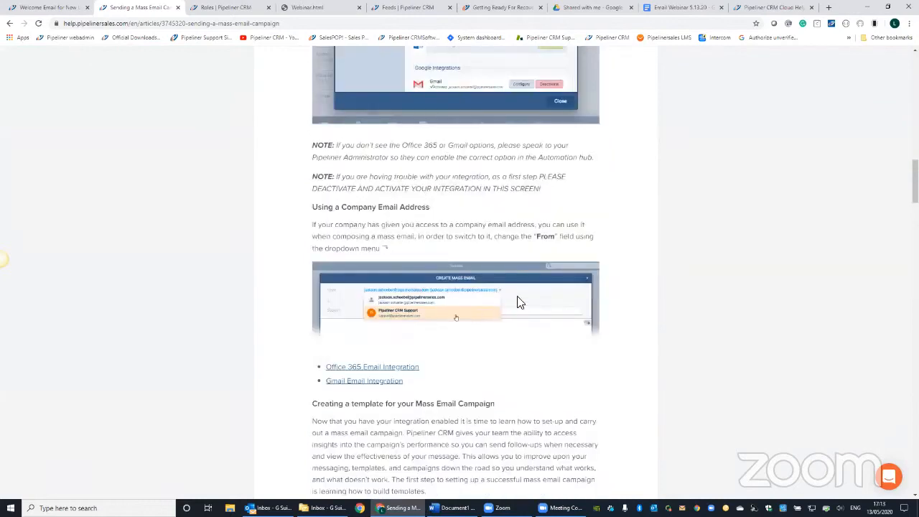
- Read the rest of the mass email campaign article, covering templates, the unsubscribe link, sending via List View and tracking
scroll(584, 310, down, 4)
scroll(560, 388, down, 4)
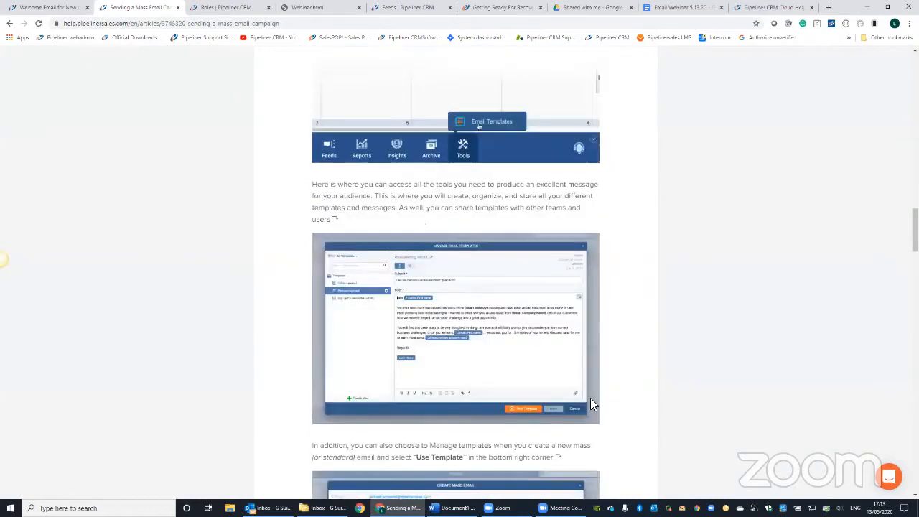
scroll(621, 382, down, 1)
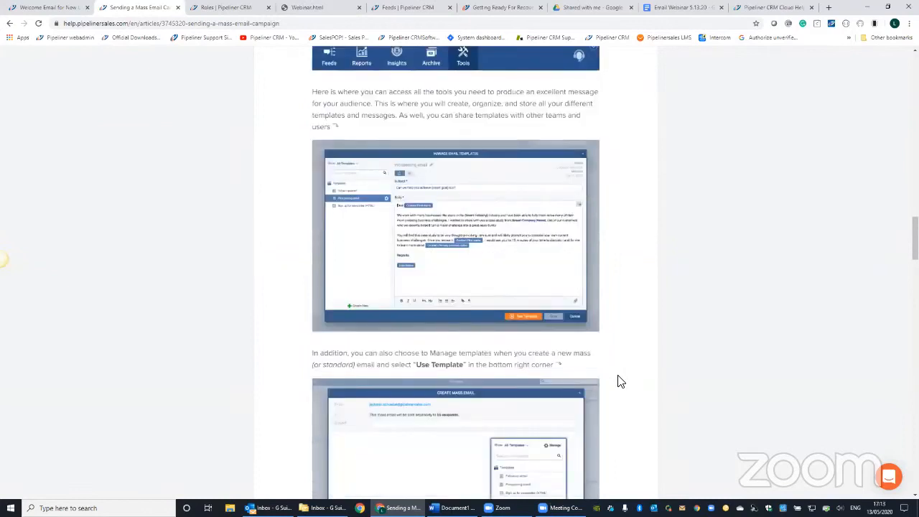
scroll(619, 381, down, 6)
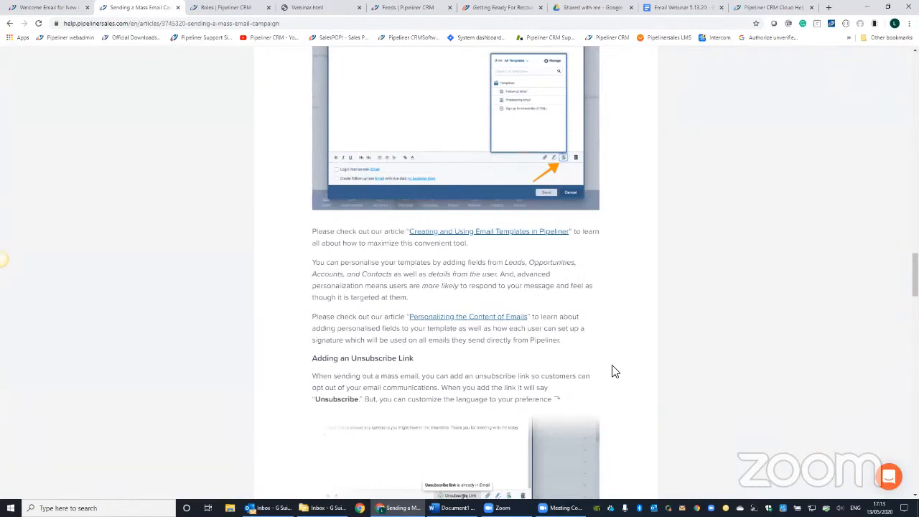
scroll(615, 371, down, 1)
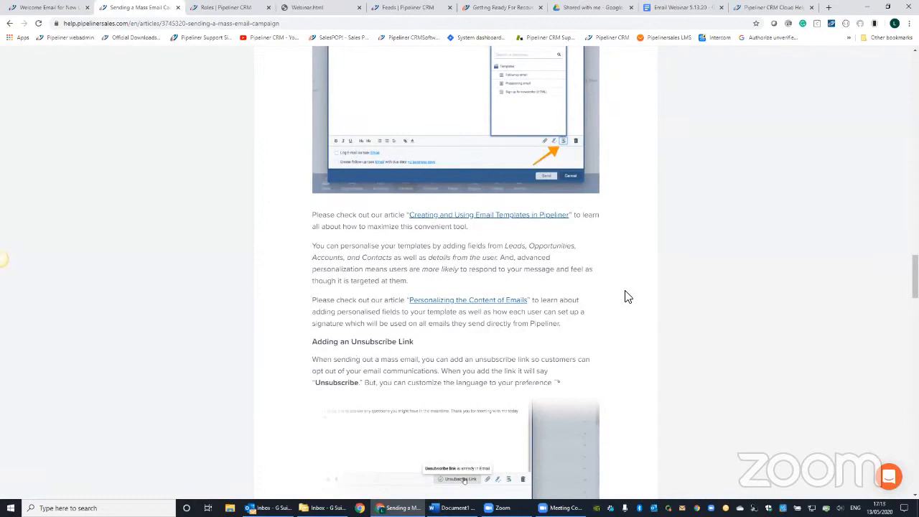
scroll(617, 323, down, 3)
scroll(610, 344, down, 5)
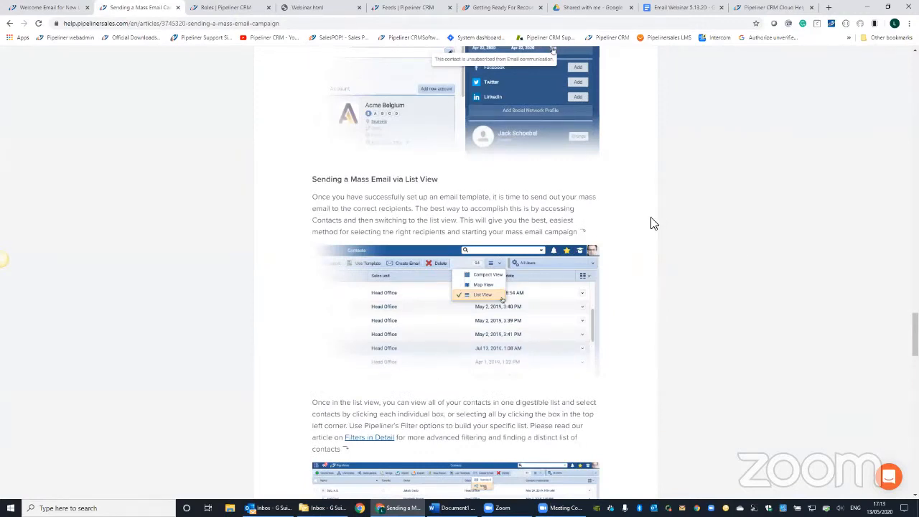
scroll(650, 219, down, 5)
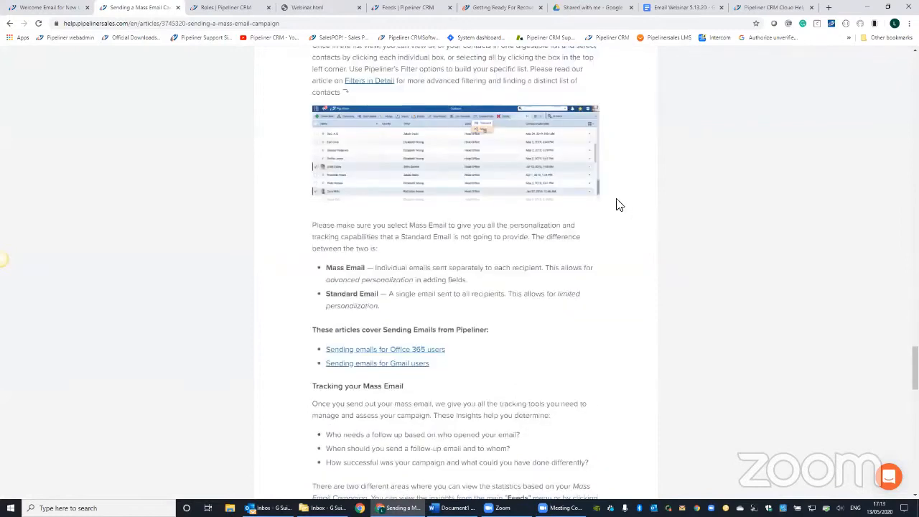
scroll(619, 206, down, 5)
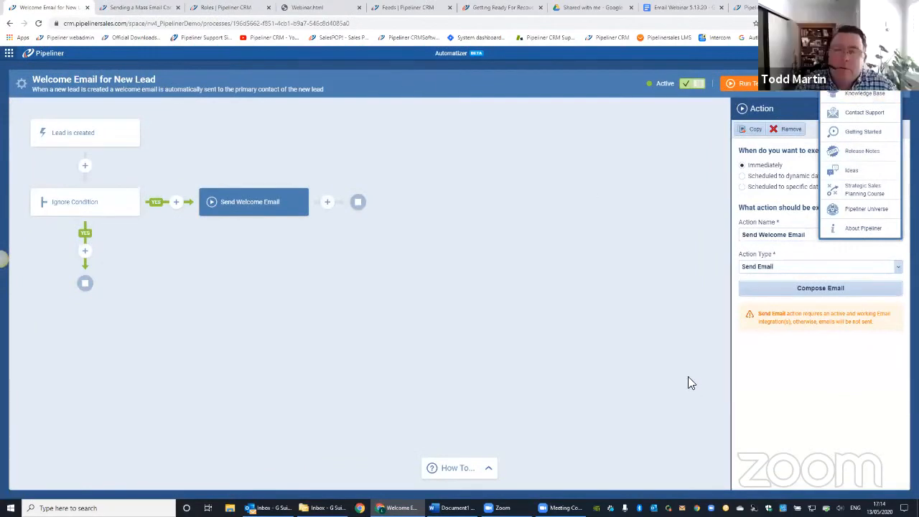
- Dismiss the help menu and return from the Welcome Email for New Lead process to the list of Automatizer processes
click(893, 107)
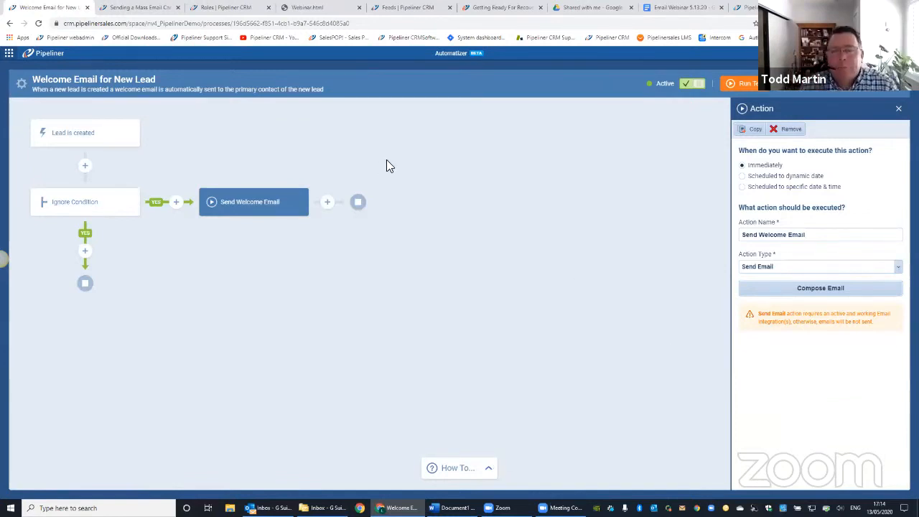
key(alt+Left)
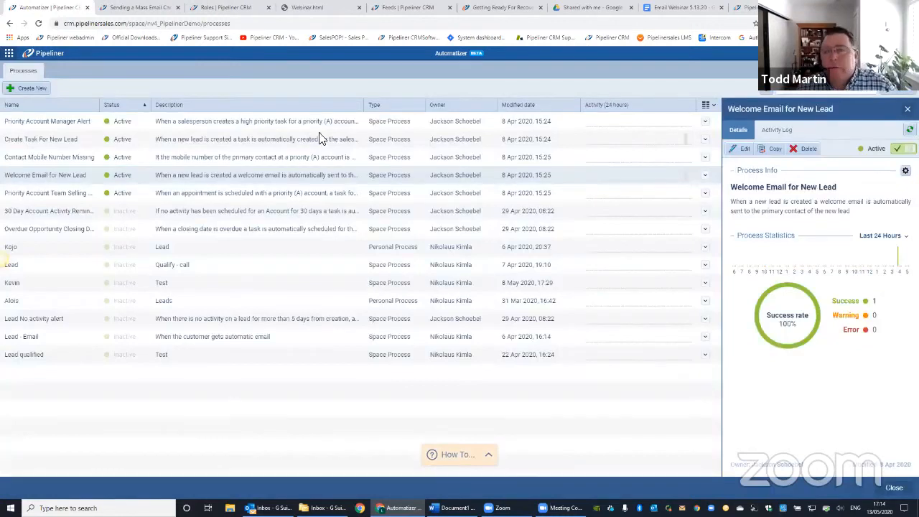
key(alt+Left)
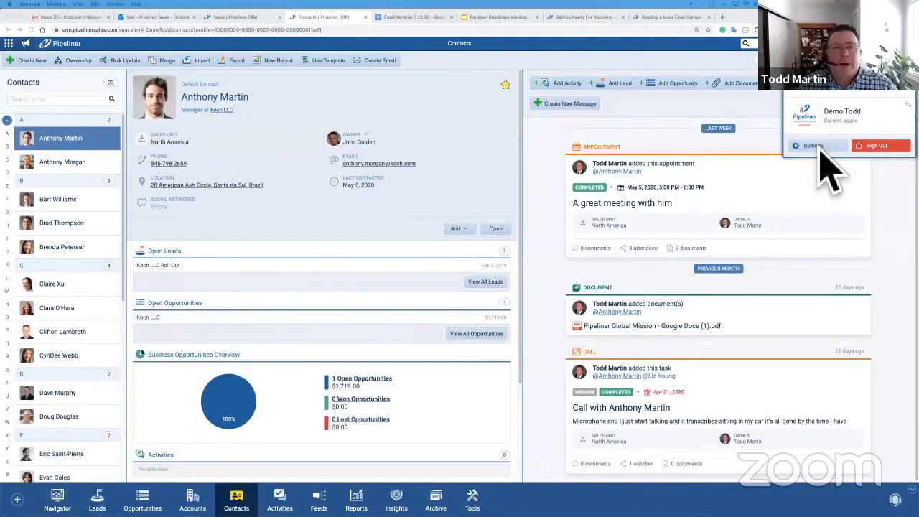
- Examine the Google integrations under Apps in the Pipeliner settings, including Gmail for Sending Emails, and close the settings
click(820, 148)
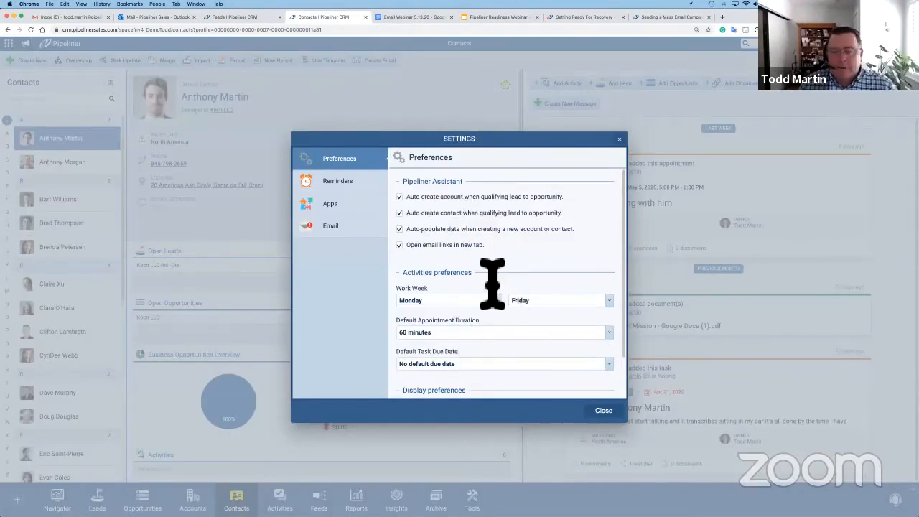
click(330, 204)
scroll(502, 307, down, 1)
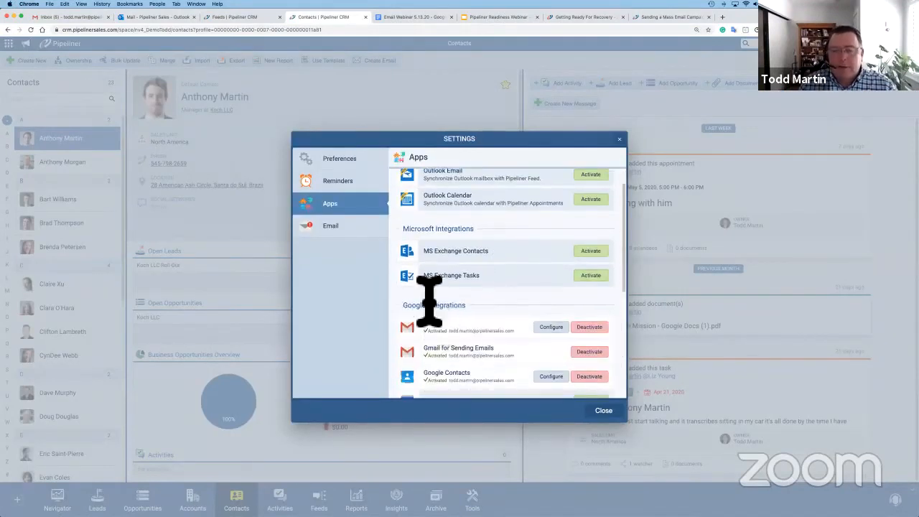
scroll(513, 307, down, 2)
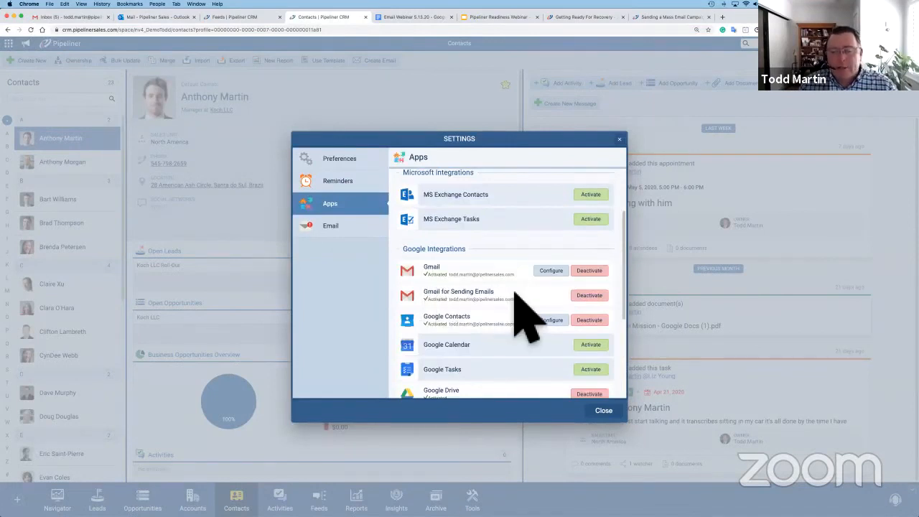
triple_click(499, 298)
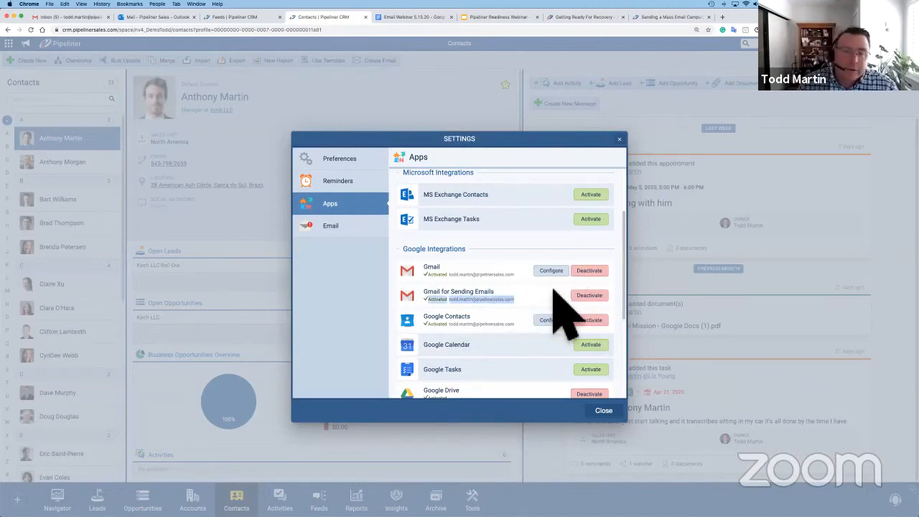
triple_click(553, 289)
click(623, 141)
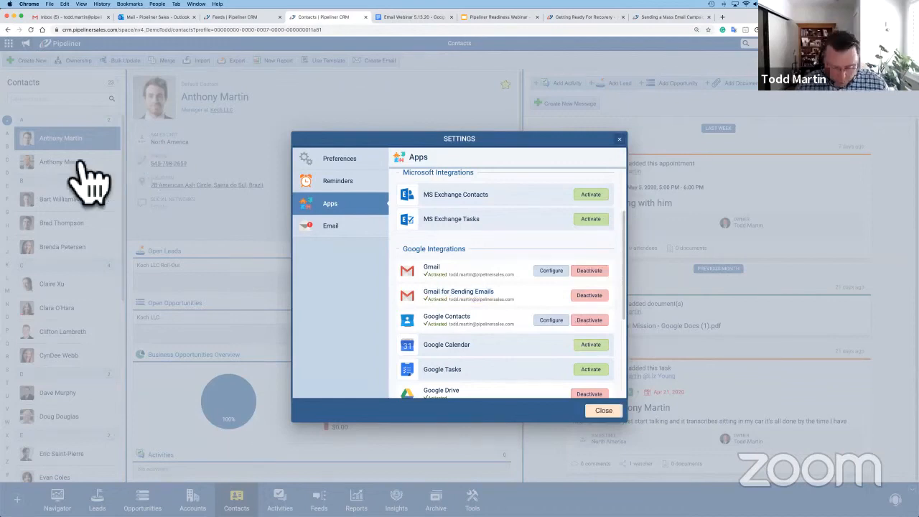
click(386, 98)
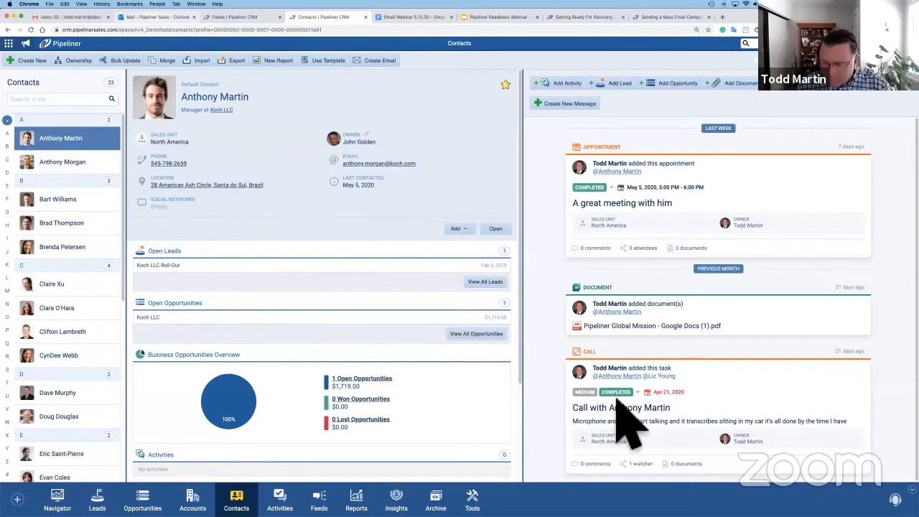
- Switch to Outlook and examine the email sender's contact record in the Pipeliner add-in, including related records and activities
key(super+2)
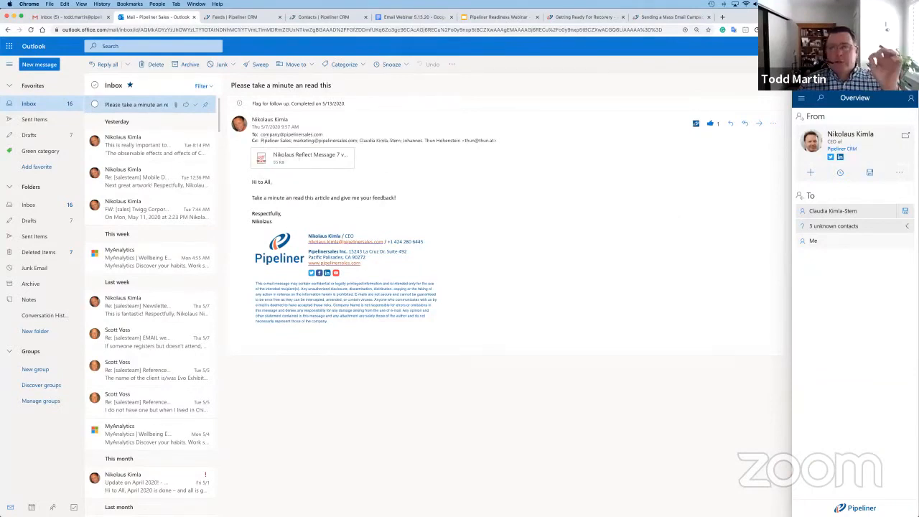
click(850, 134)
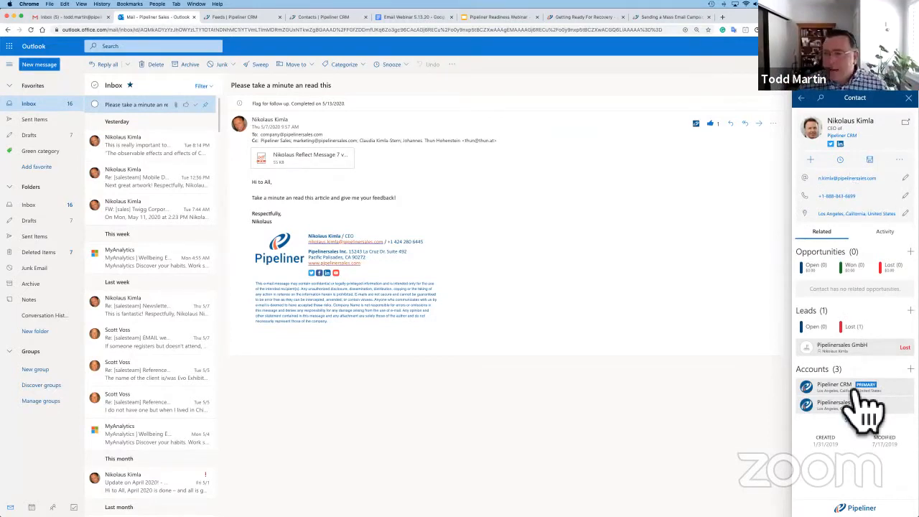
click(885, 232)
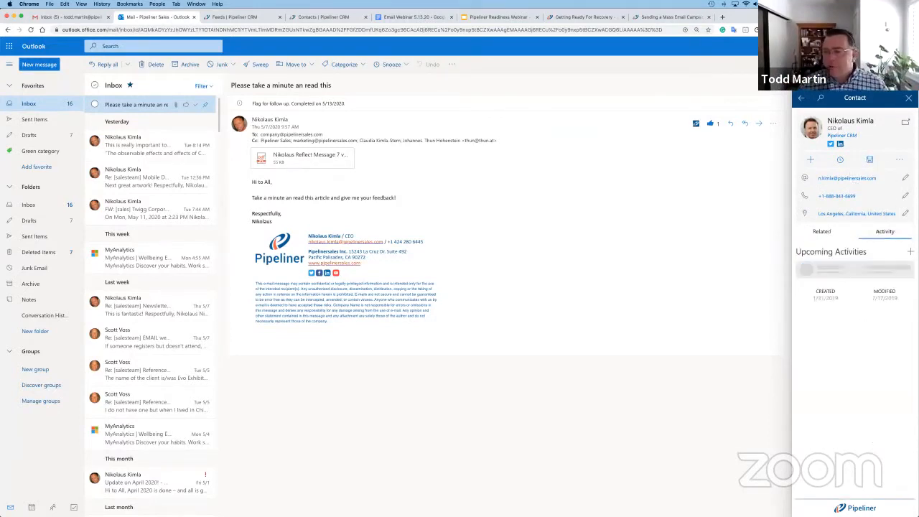
- Open a new task for the contact from the email, review its form and cancel it
click(911, 252)
click(877, 274)
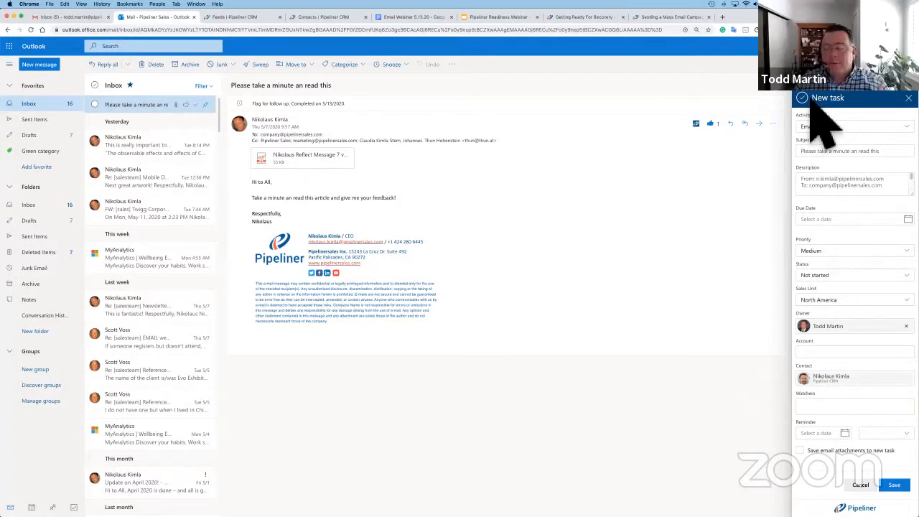
click(861, 485)
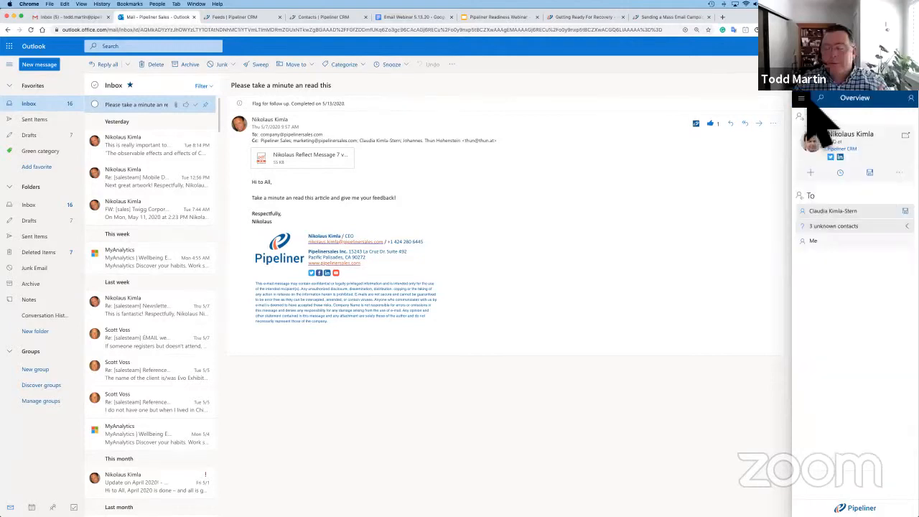
- Examine the add-in's options for saving the email, including choosing Opportunities as the target, and close the add-in without saving
click(803, 99)
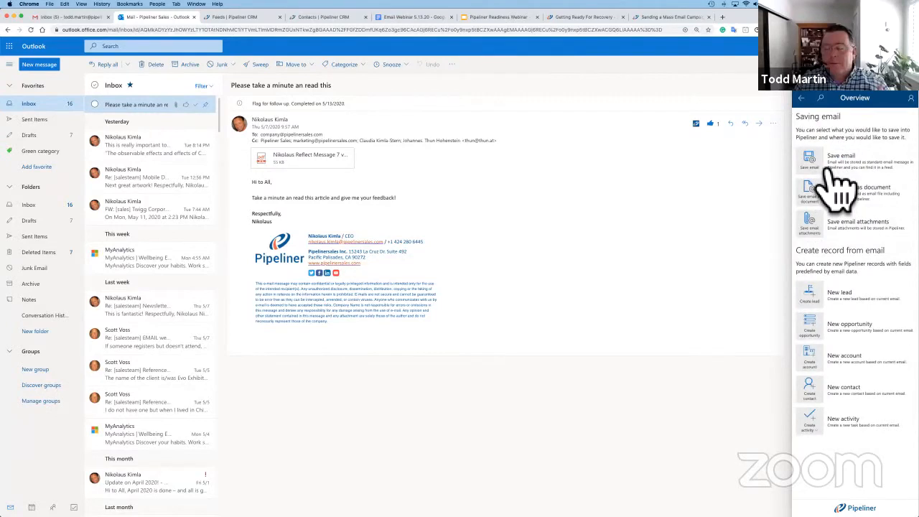
click(826, 162)
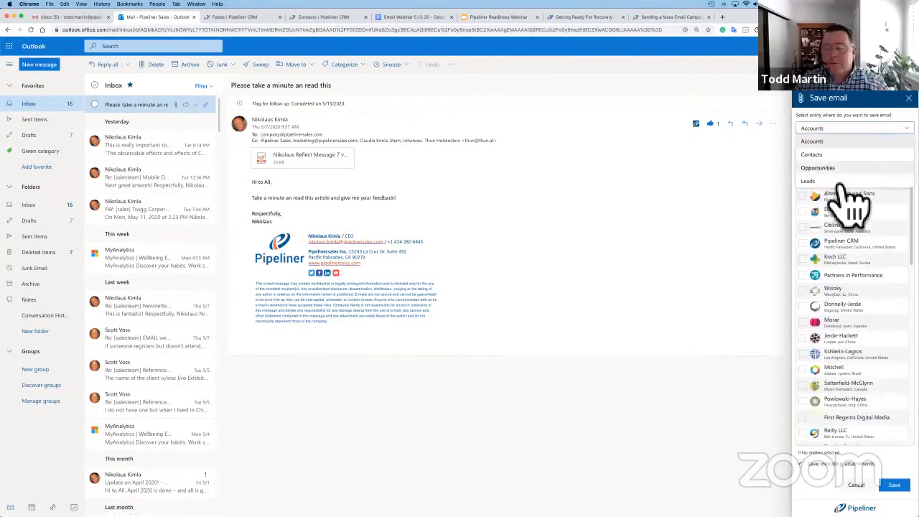
click(846, 170)
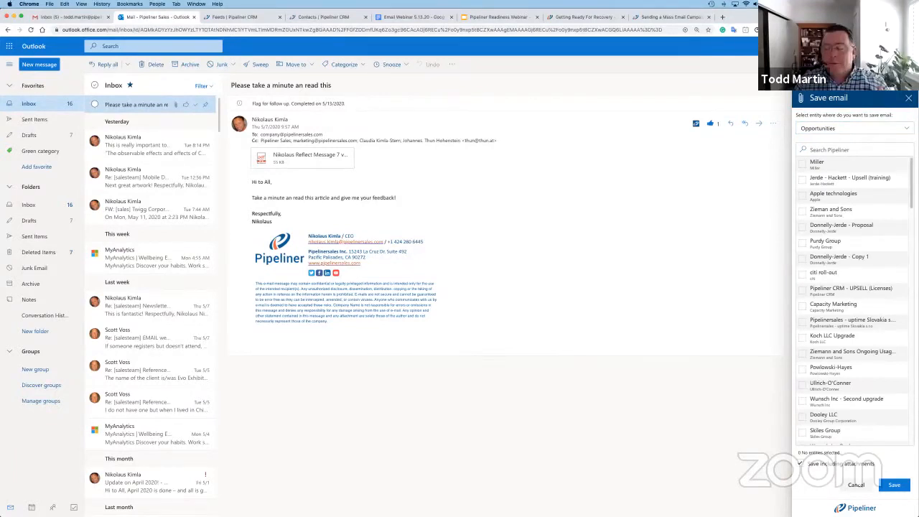
click(909, 98)
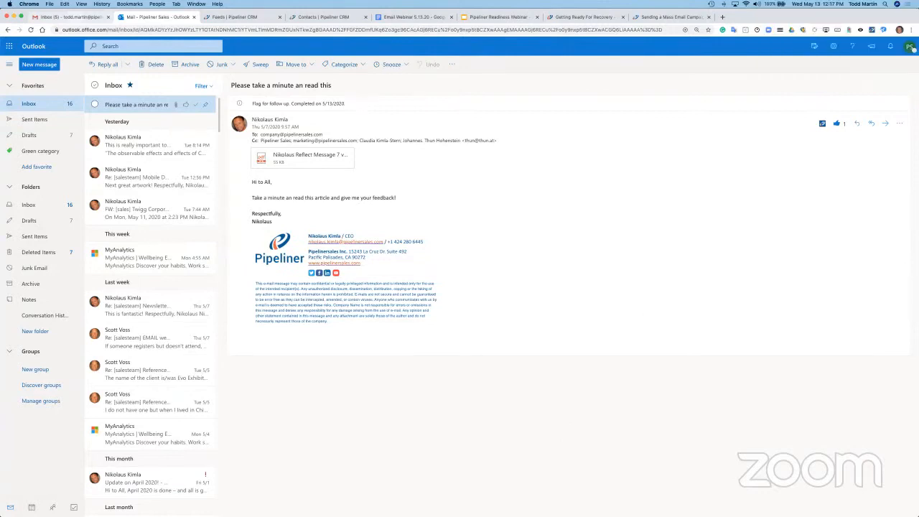
- Switch to the Agenda slide of the Pipeliner Readiness Webinar presentation in Google Slides
click(501, 17)
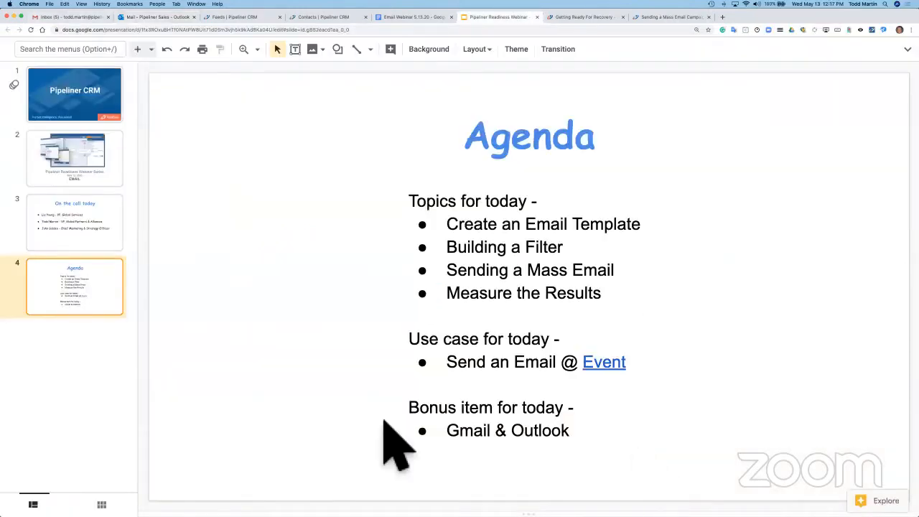